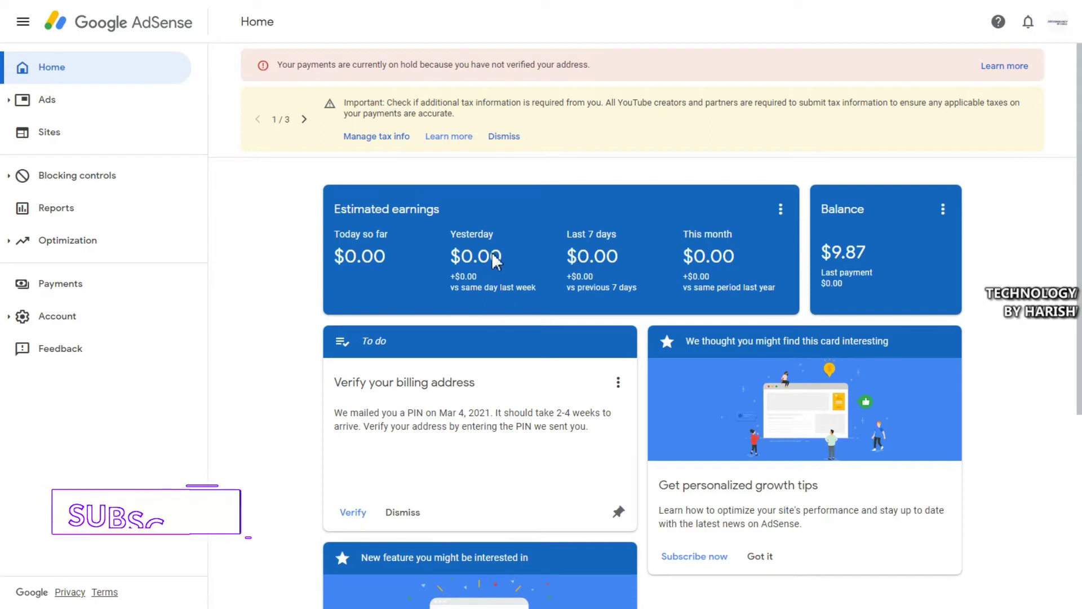
# Open the United States tax info management page through the payments account settings
pyautogui.click(1029, 25)
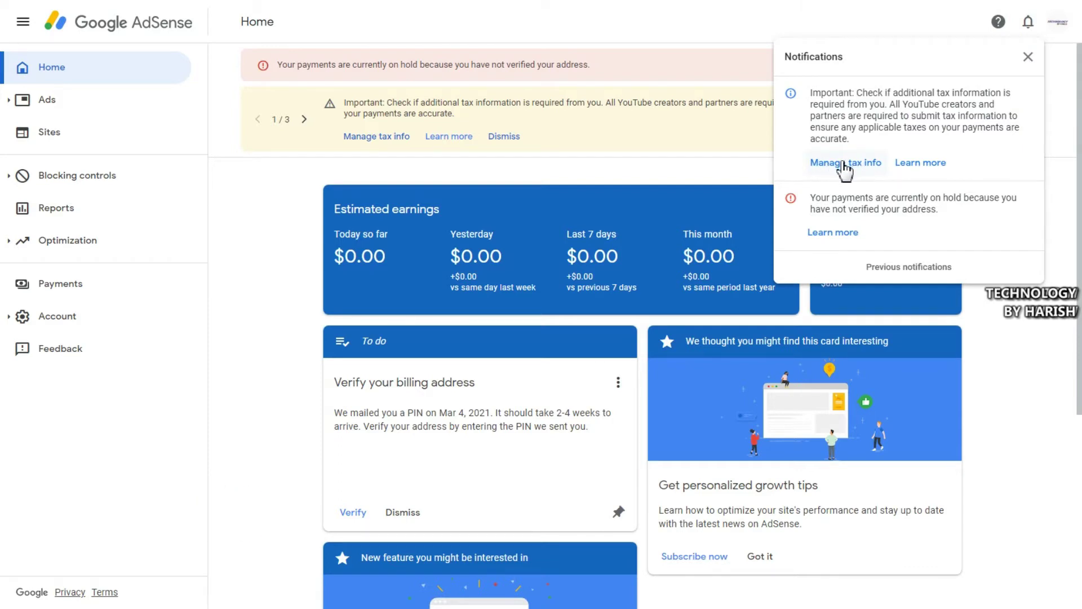
pyautogui.click(82, 293)
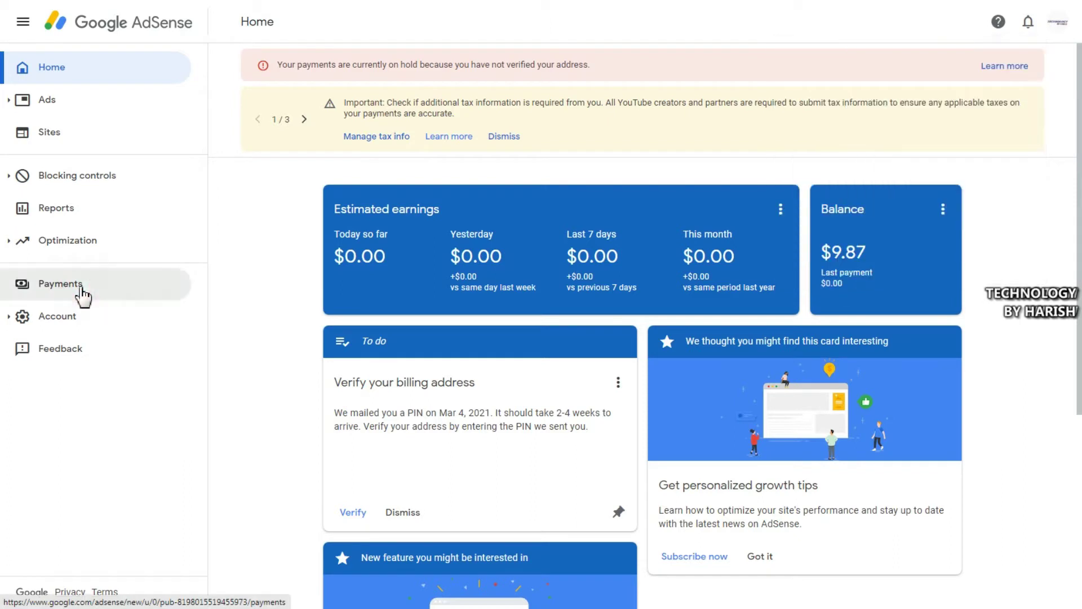
pyautogui.click(83, 292)
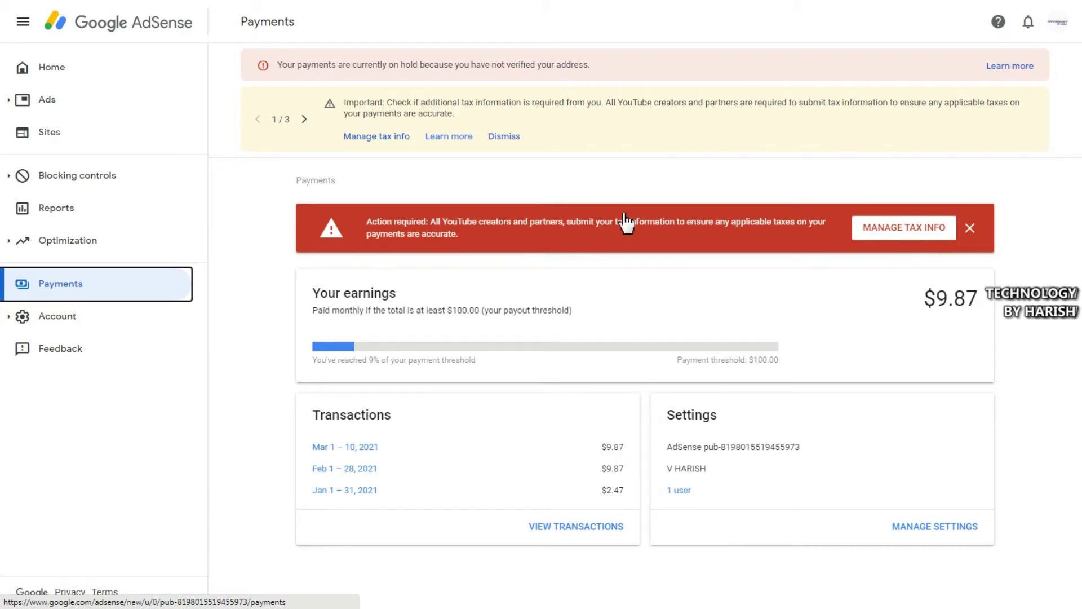
pyautogui.click(915, 527)
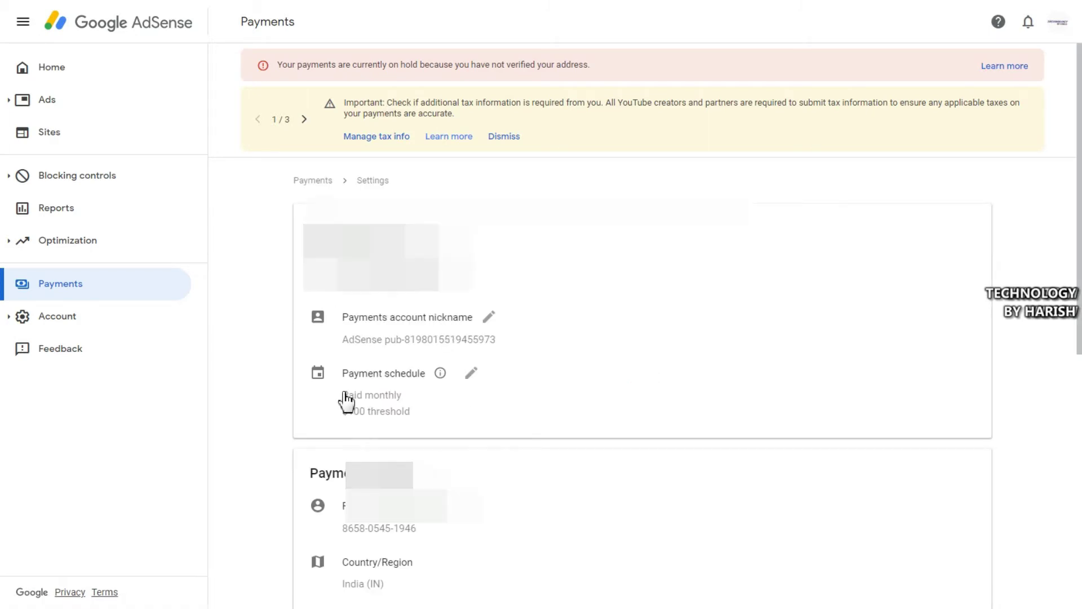
pyautogui.scroll(-10, 394, 366)
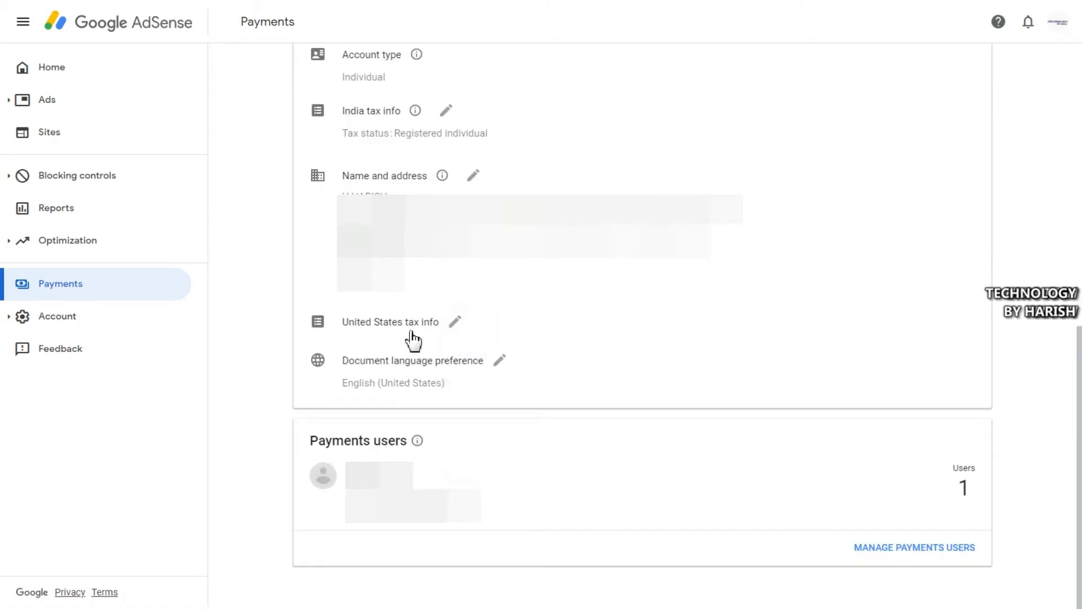
pyautogui.click(454, 325)
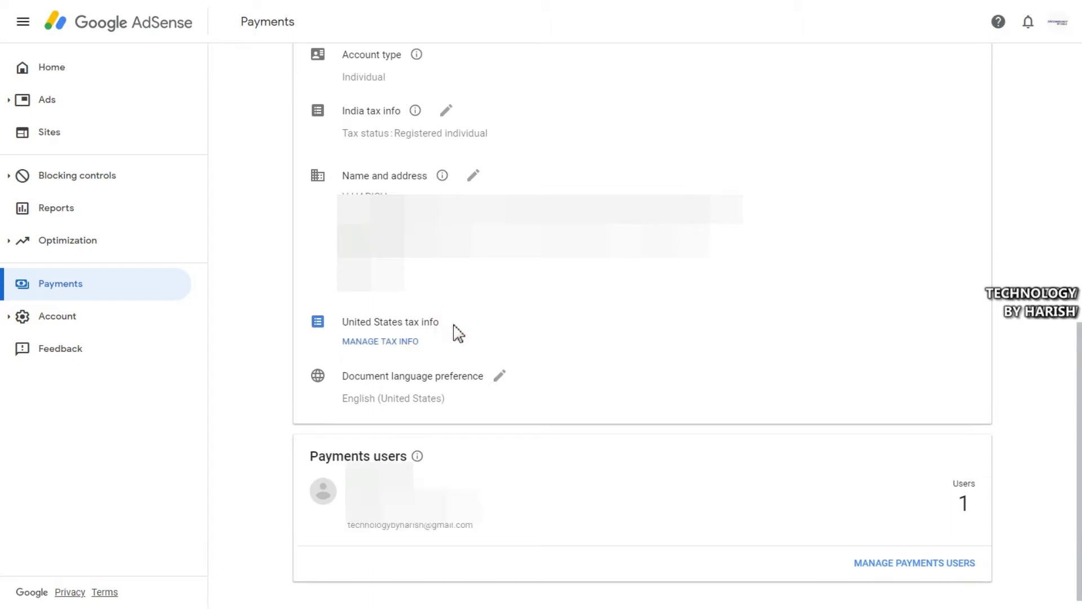
pyautogui.click(388, 343)
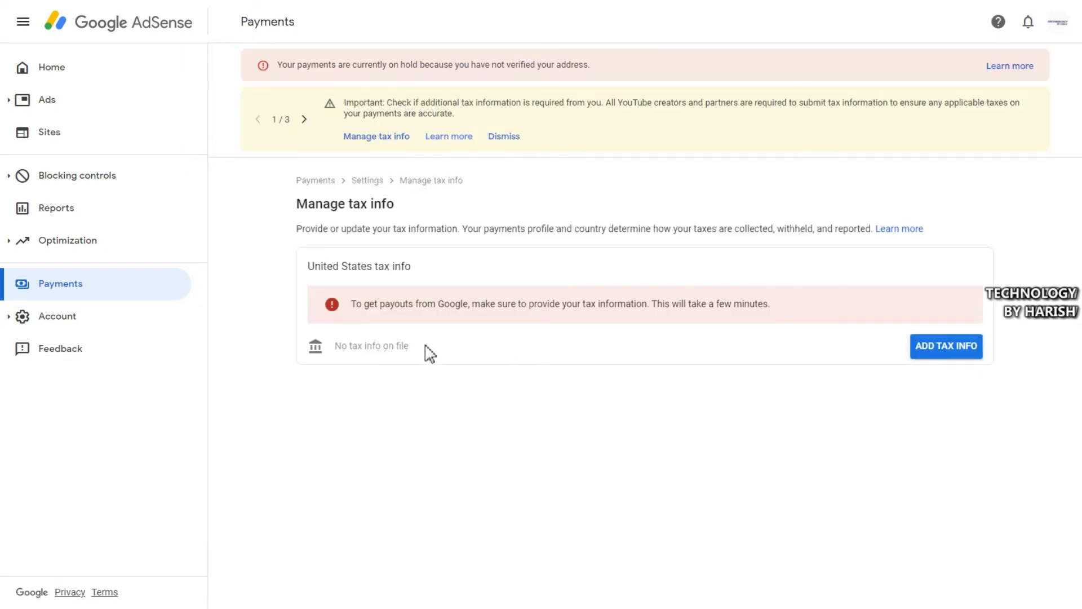
# Return to the payments overview, open tax info management from its action-required alert, and start adding United States tax info
pyautogui.click(101, 289)
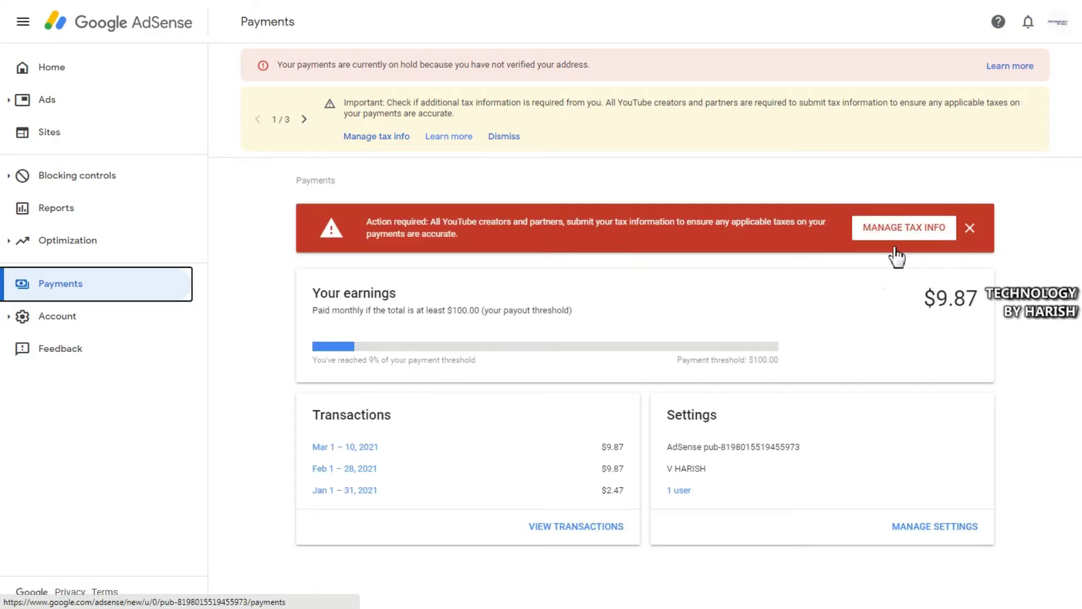
pyautogui.click(908, 229)
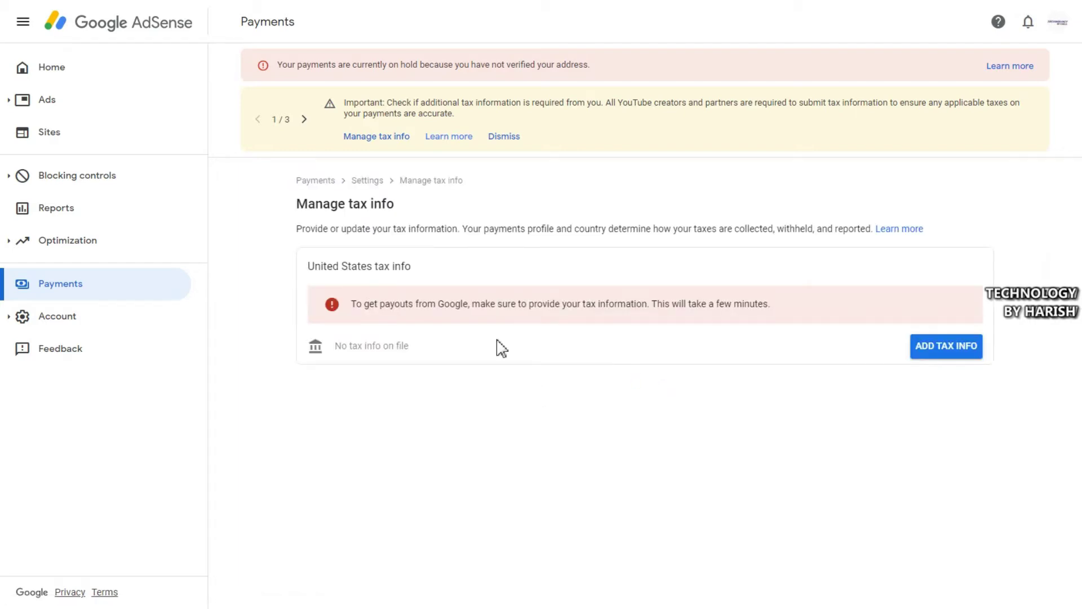
pyautogui.click(946, 355)
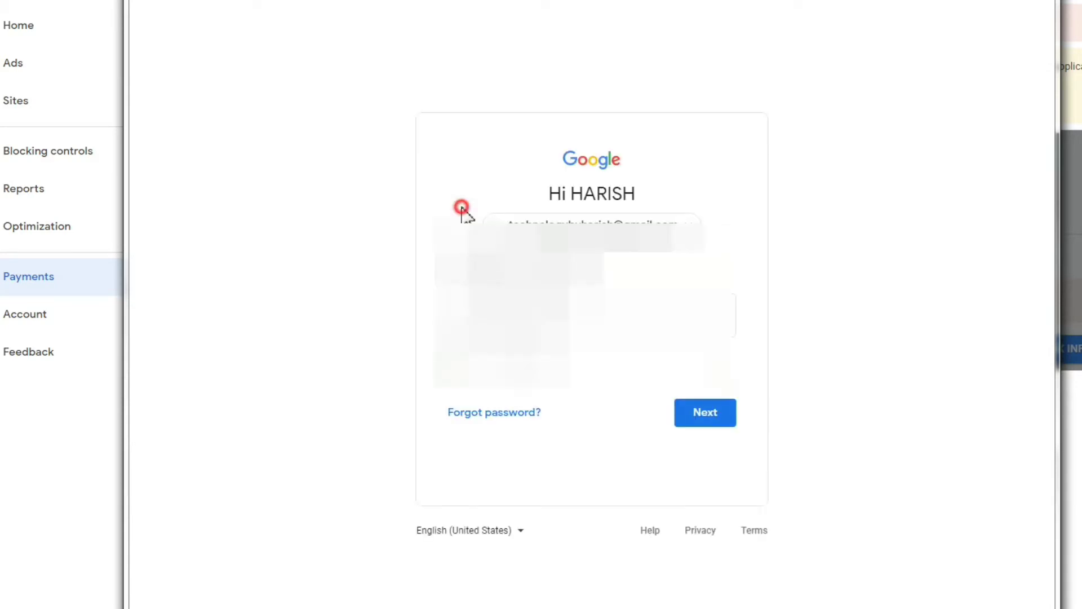
# Enter the Google account password and submit it to verify the sign-in
pyautogui.click(586, 315)
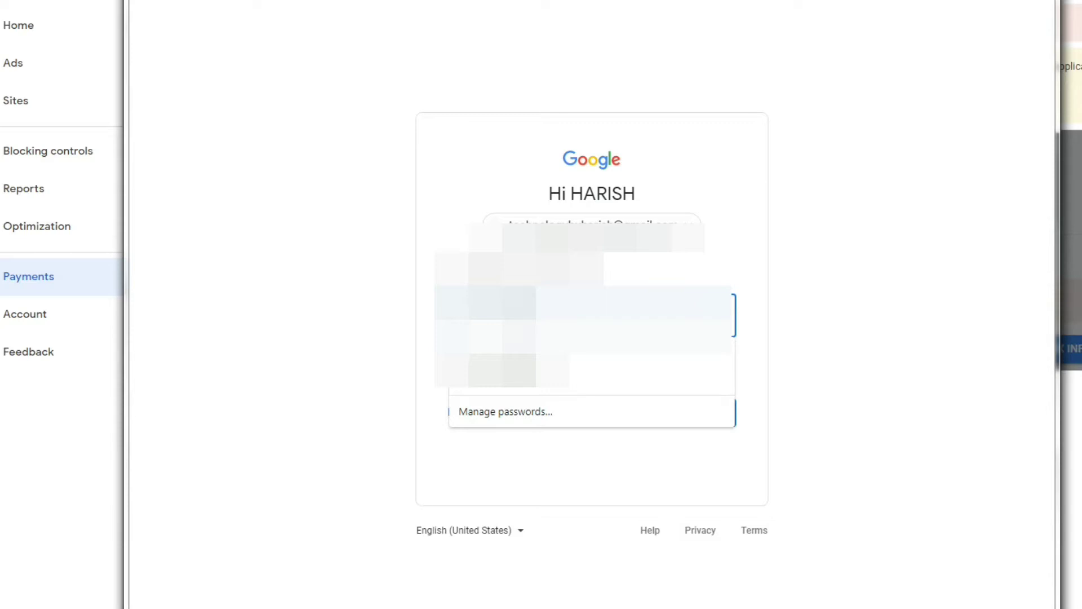
pyautogui.press('Tab')
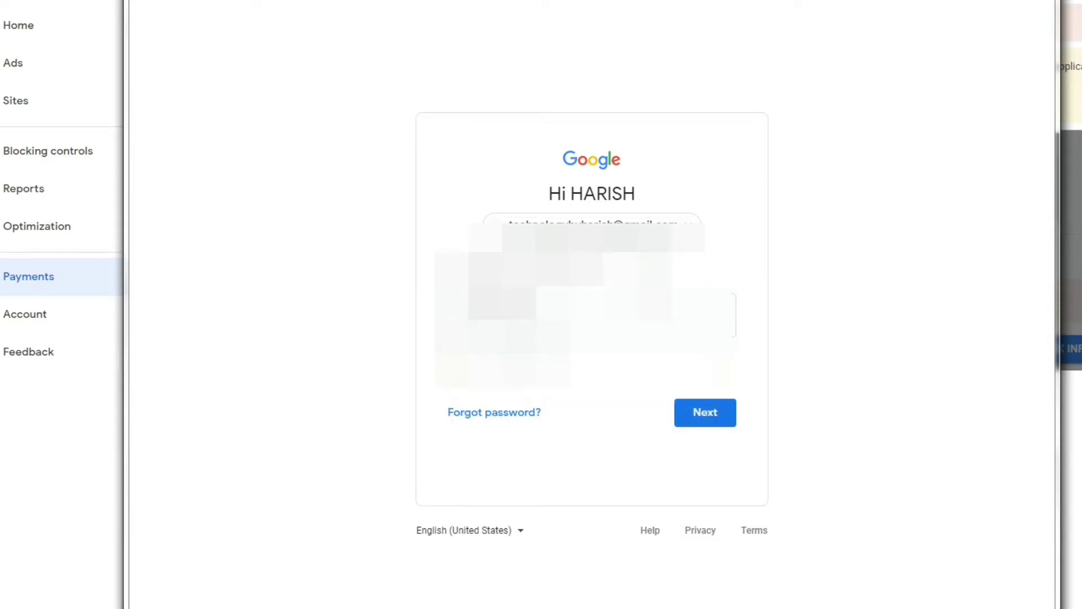
pyautogui.click(704, 411)
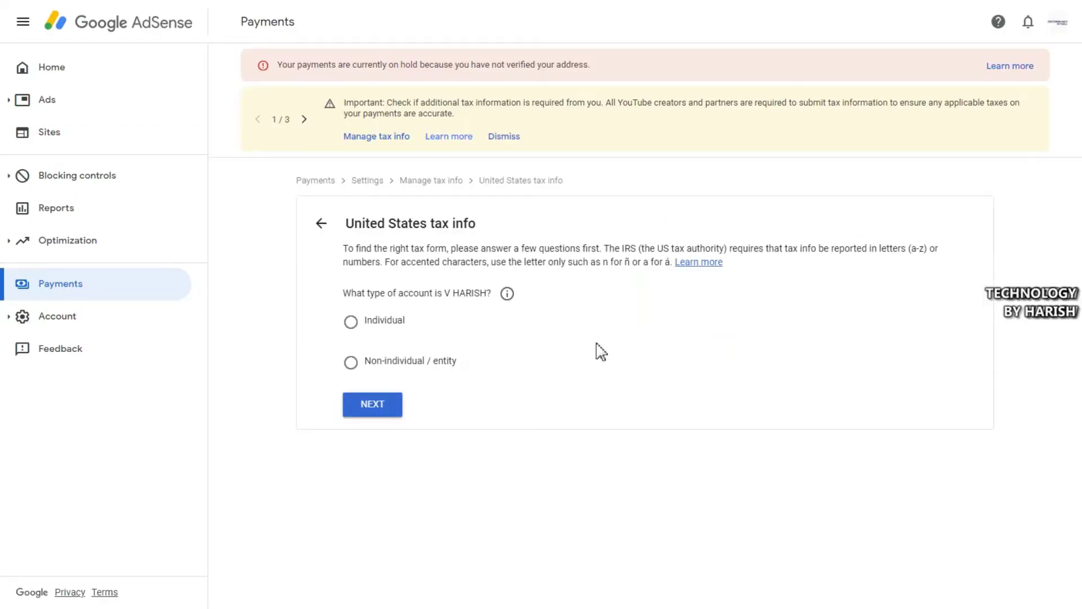
# Set the account type to Individual for the United States tax info and continue to the following question
pyautogui.moveTo(347, 224); pyautogui.dragTo(485, 236)
pyautogui.click(485, 230)
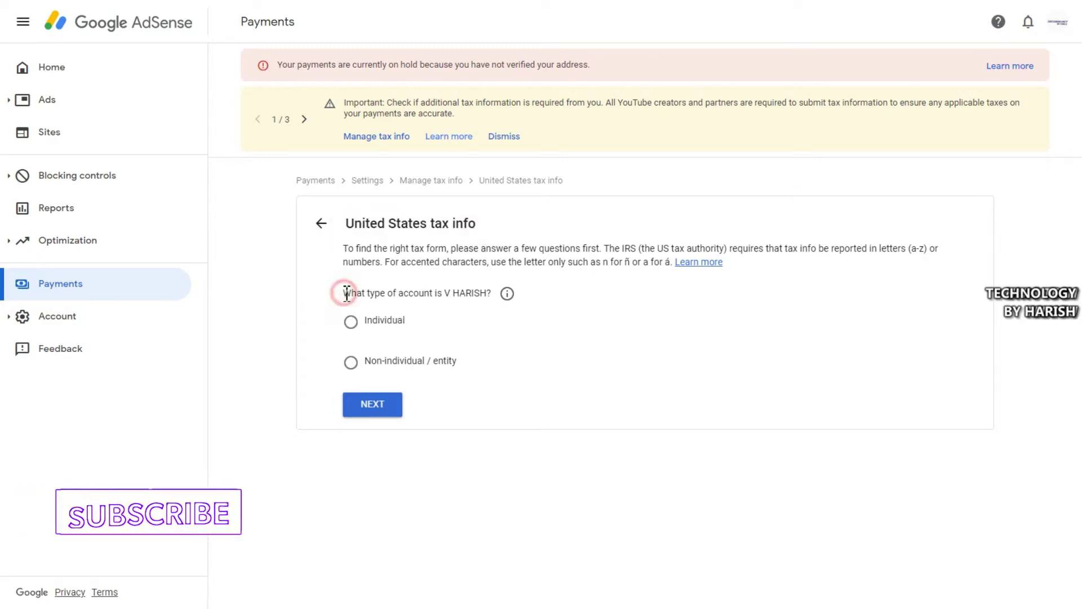
pyautogui.moveTo(344, 293); pyautogui.dragTo(458, 294)
pyautogui.click(459, 292)
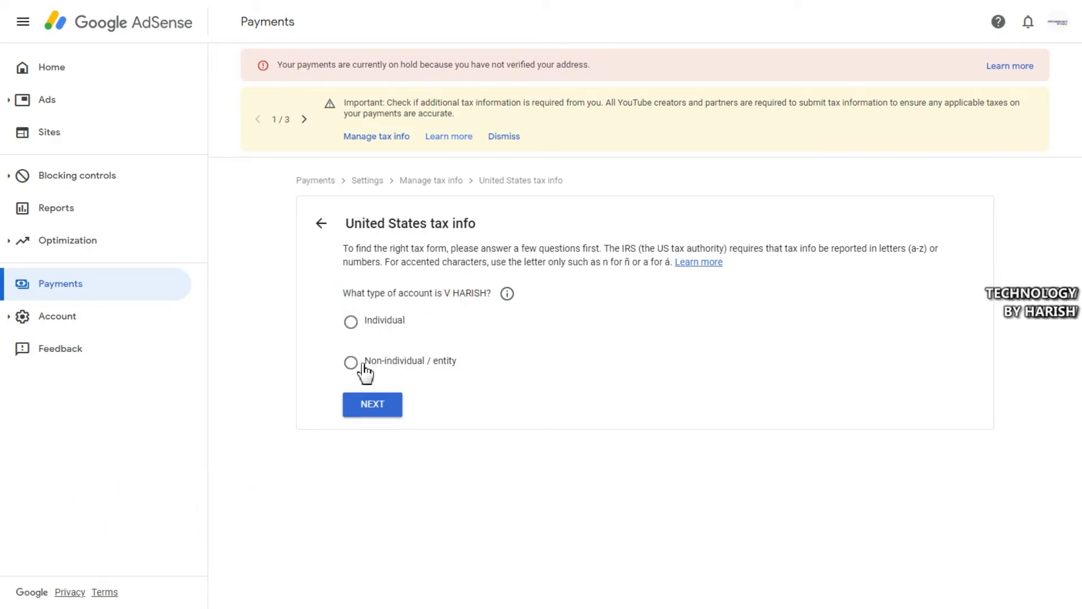
pyautogui.click(350, 324)
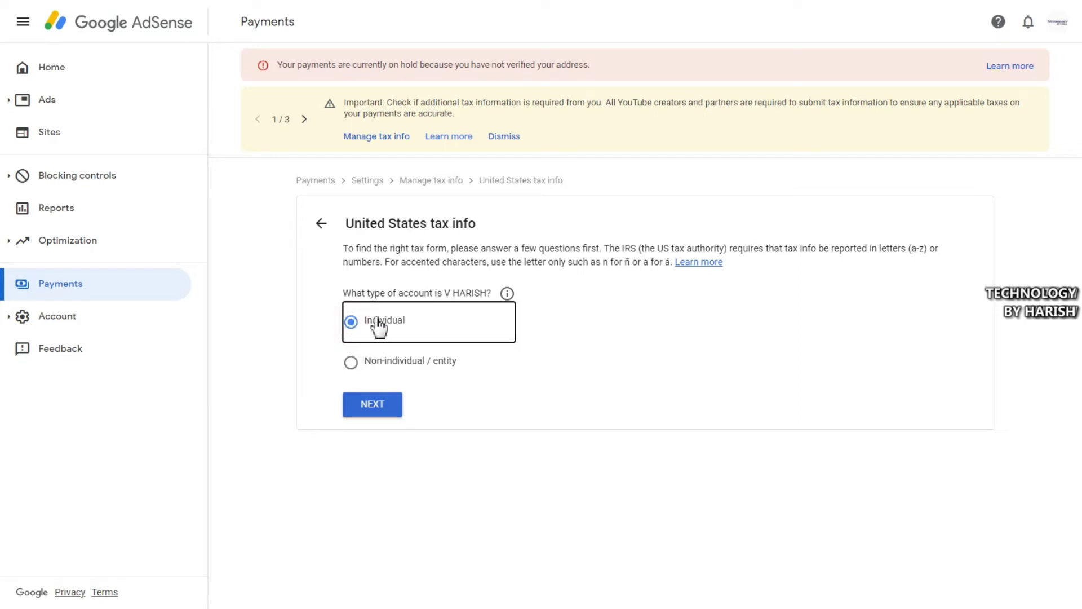
pyautogui.click(377, 409)
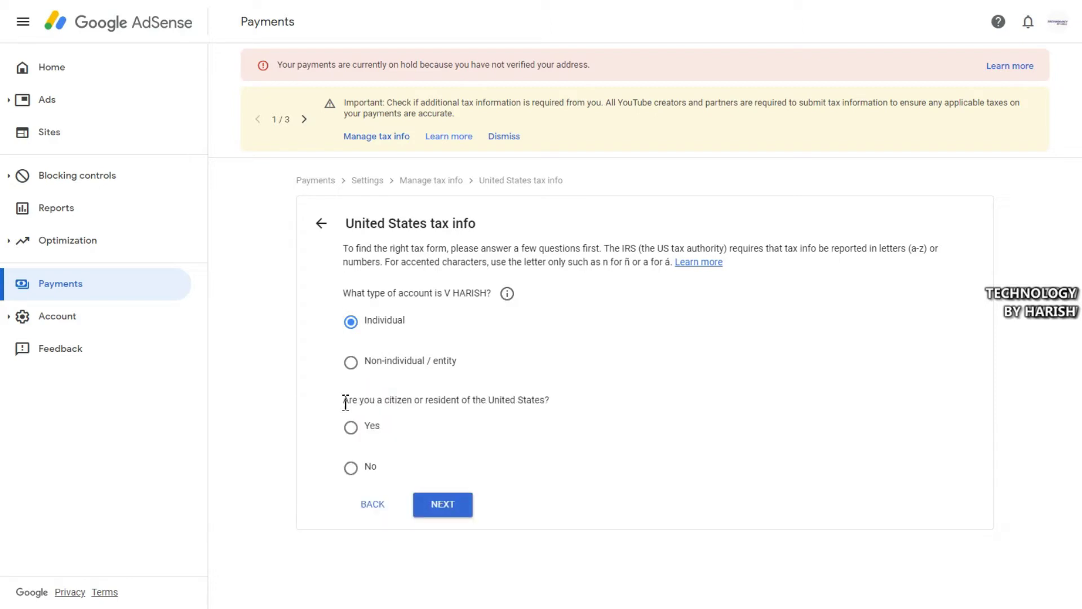
# Answer No to being a citizen or resident of the United States and continue
pyautogui.moveTo(344, 401); pyautogui.dragTo(535, 402)
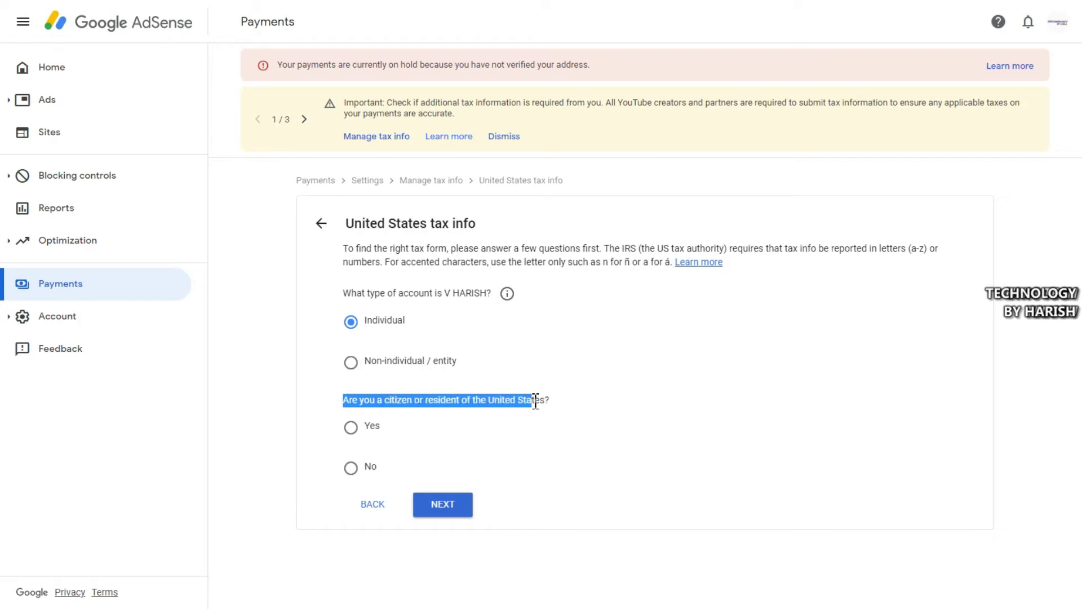
pyautogui.click(547, 399)
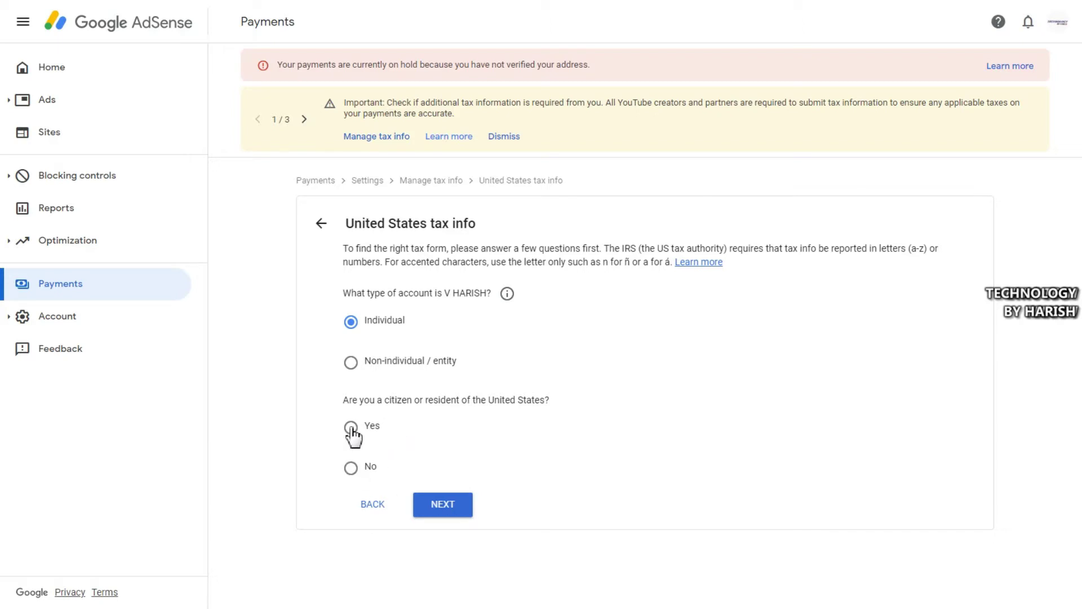
pyautogui.click(351, 468)
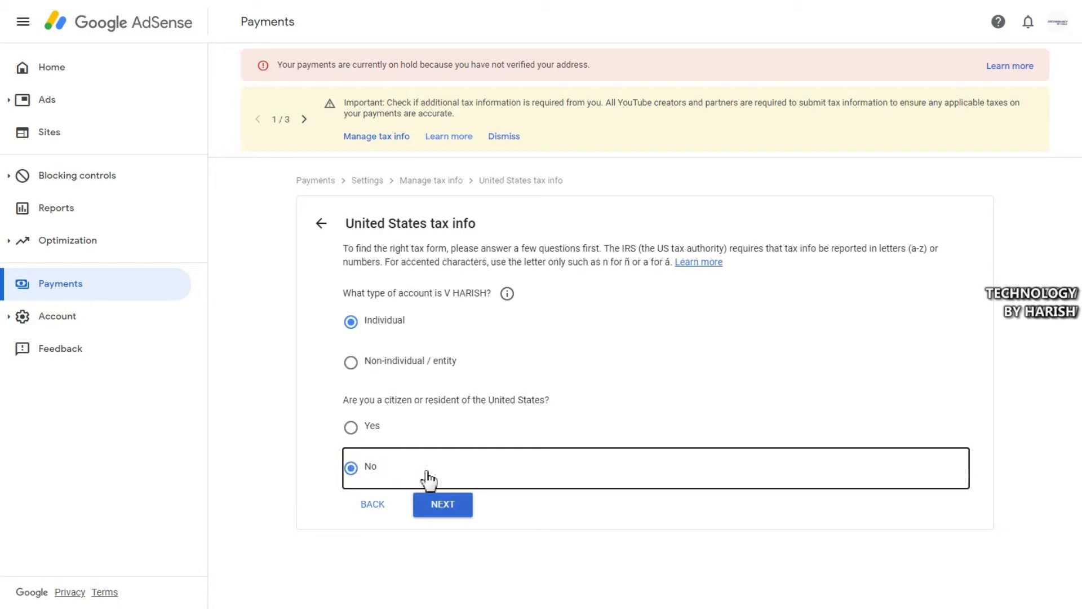
pyautogui.click(444, 508)
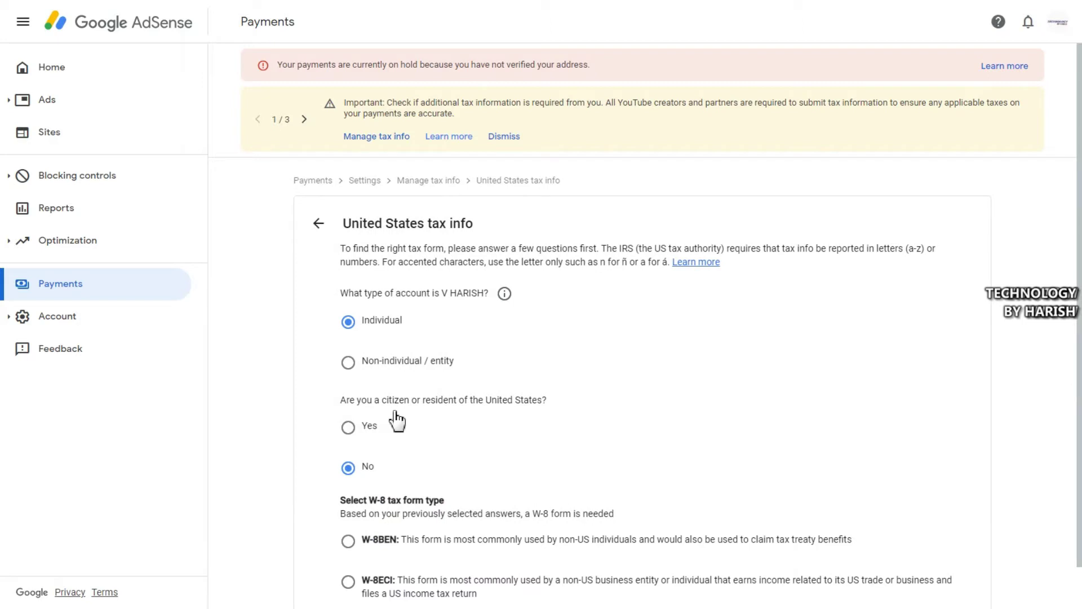
# Choose W-8BEN as the W-8 tax form type and start the form
pyautogui.scroll(-1, 397, 420)
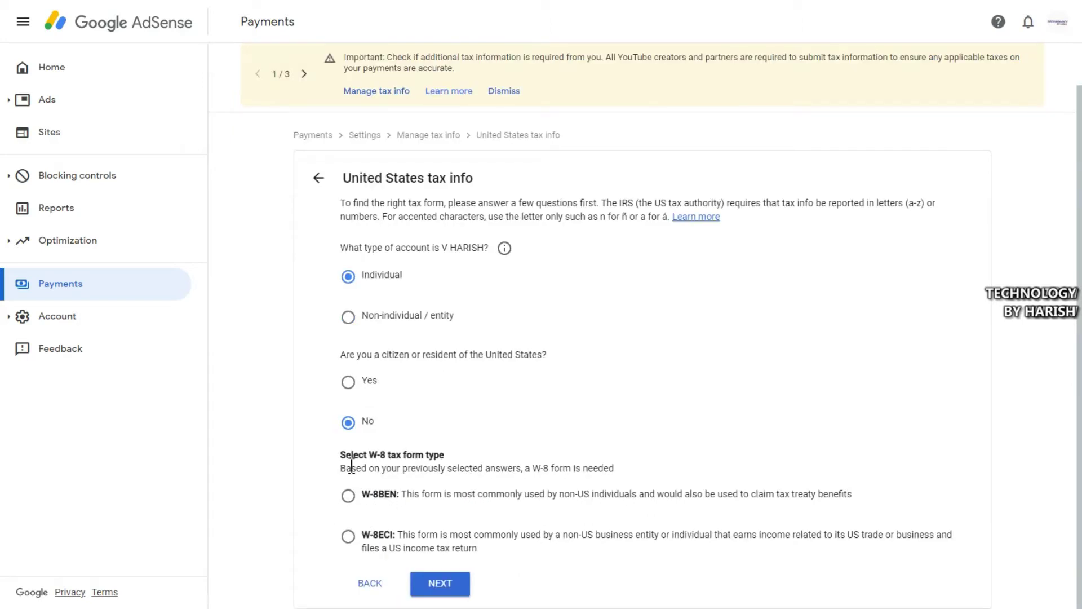
pyautogui.moveTo(345, 455); pyautogui.dragTo(447, 461)
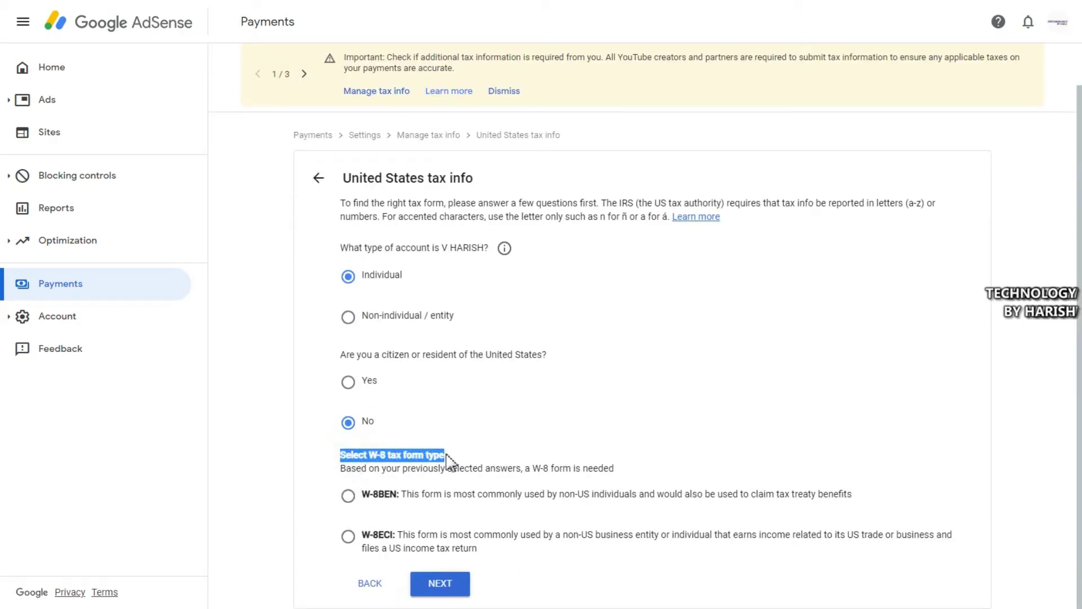
pyautogui.click(416, 457)
pyautogui.moveTo(359, 469); pyautogui.dragTo(576, 469)
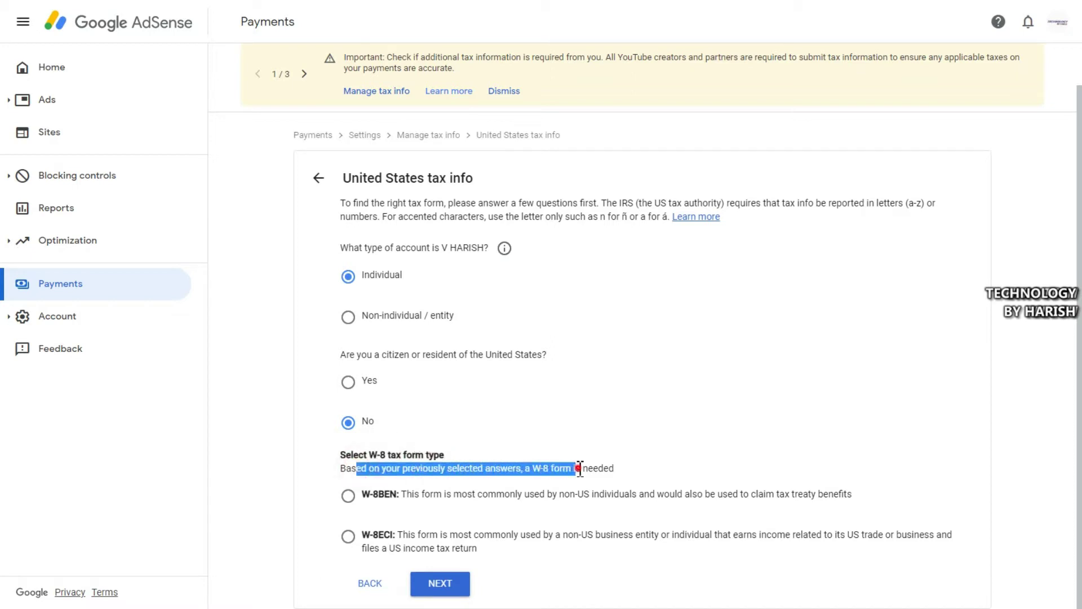
pyautogui.click(580, 469)
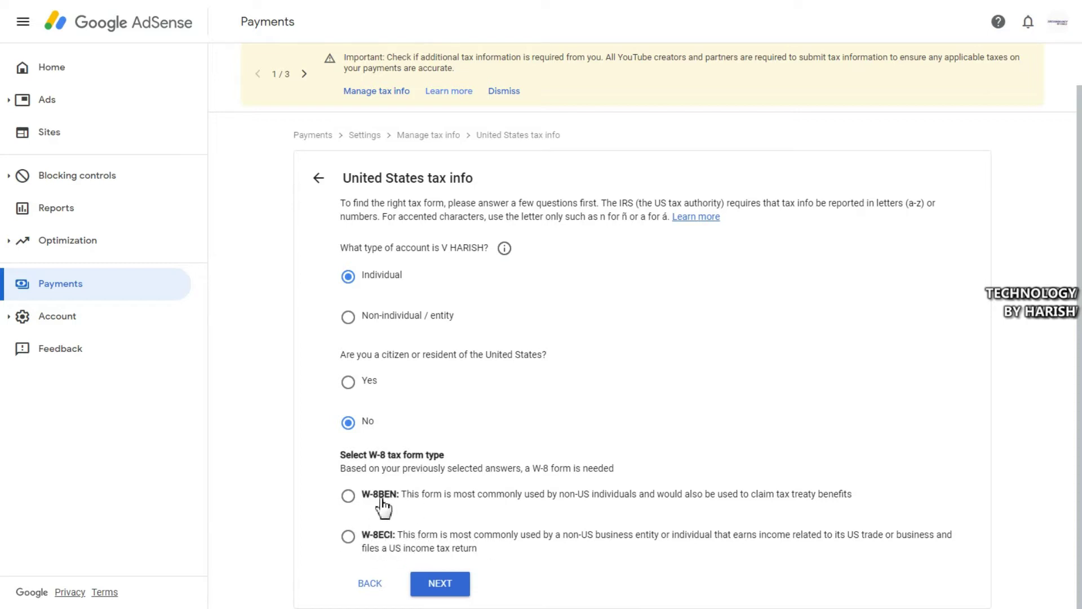
pyautogui.click(348, 498)
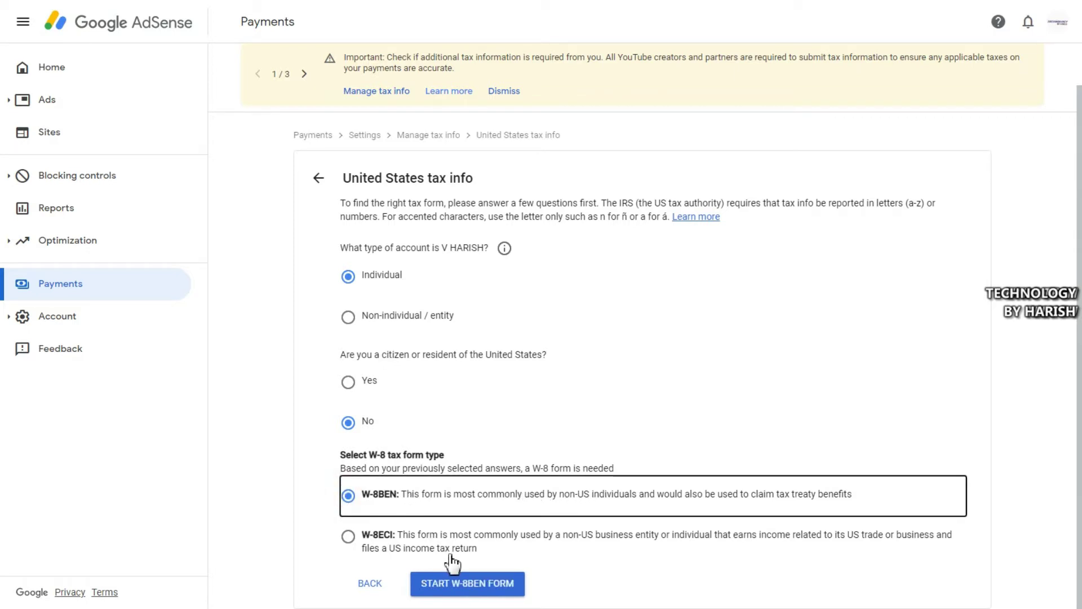
pyautogui.click(468, 586)
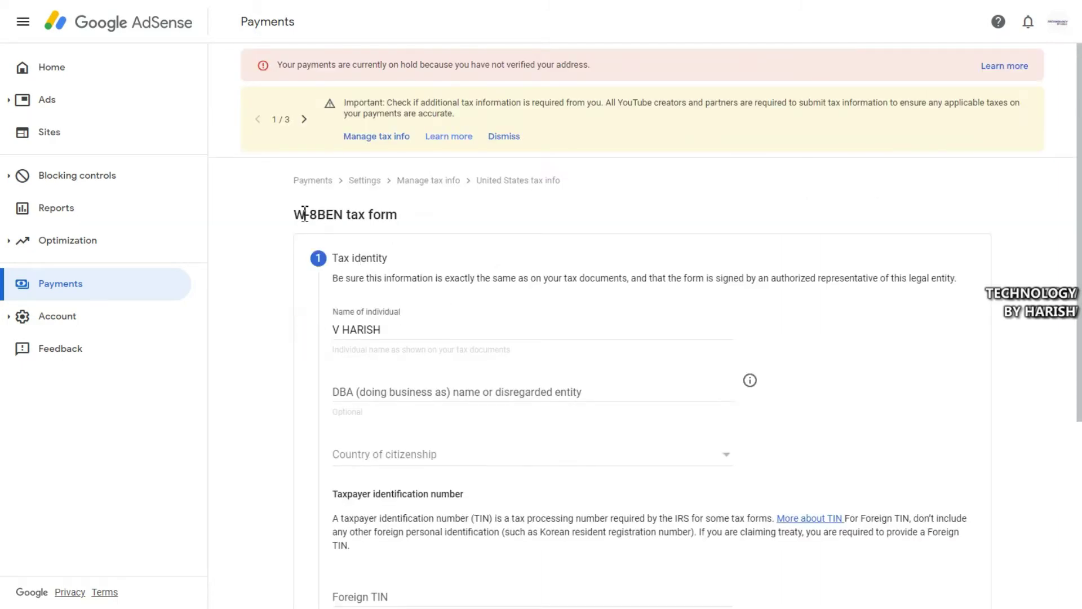
# Replace the initialled name in the W-8BEN tax identity section with the individual's full name, leaving the optional DBA name empty
pyautogui.moveTo(295, 214); pyautogui.dragTo(417, 215)
pyautogui.click(417, 214)
pyautogui.moveTo(391, 329); pyautogui.dragTo(314, 338)
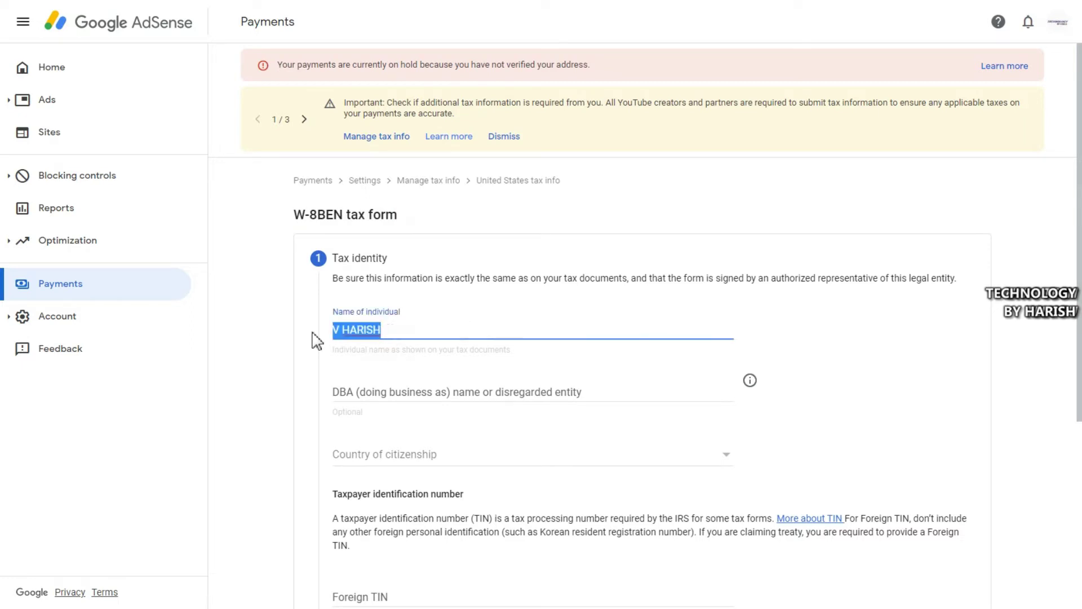
pyautogui.click(320, 343)
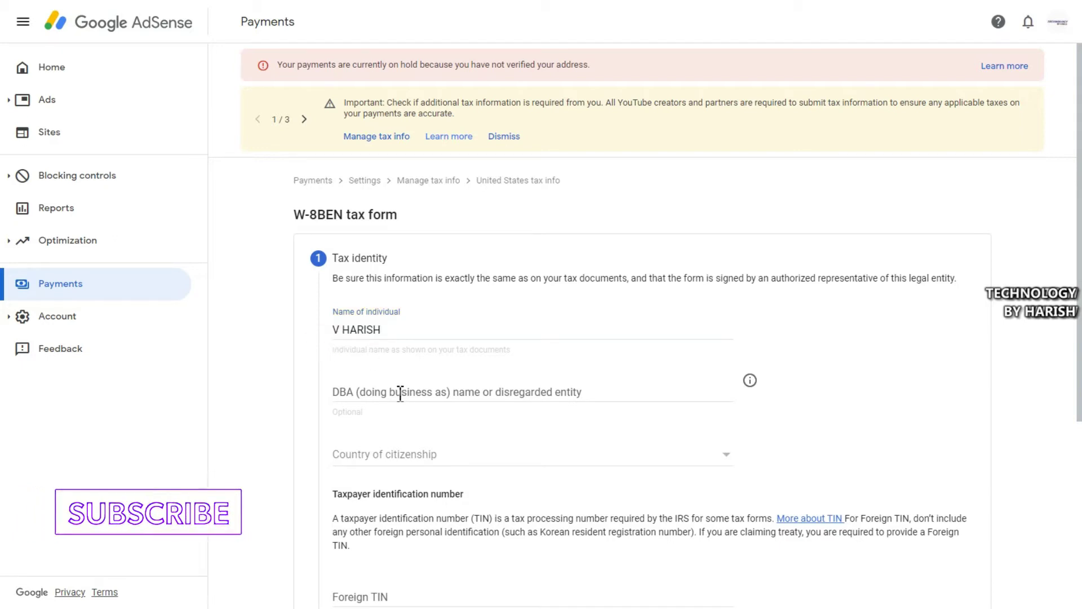
pyautogui.click(364, 393)
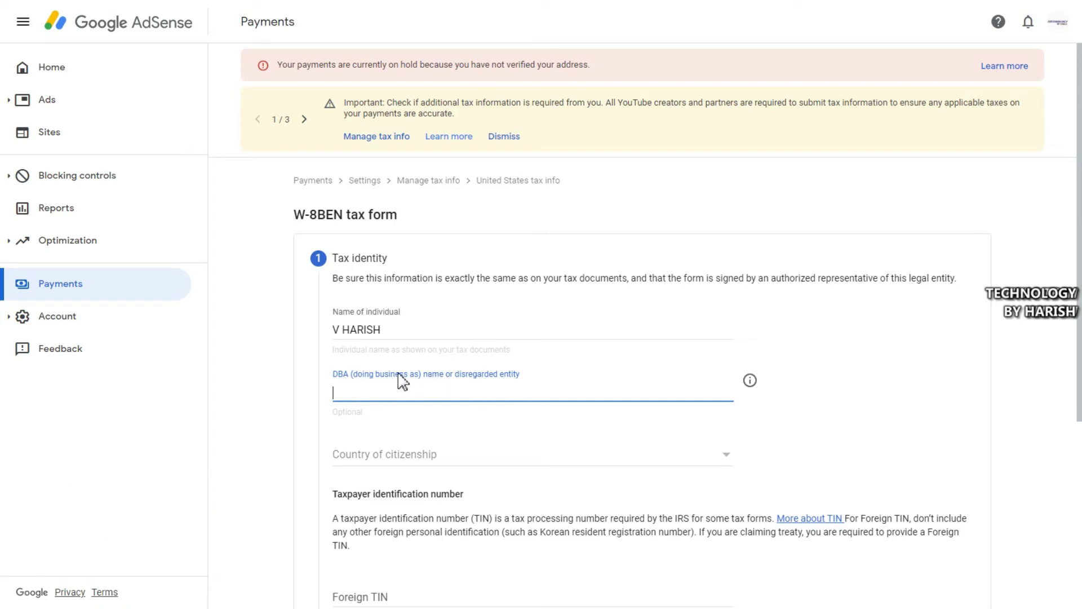
pyautogui.click(311, 370)
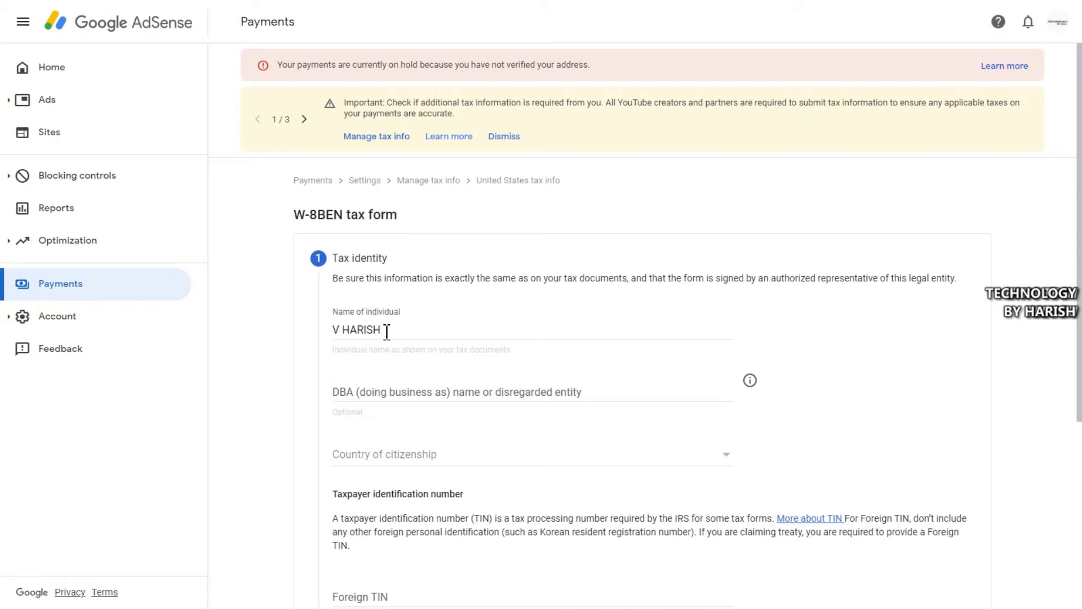
pyautogui.moveTo(346, 330); pyautogui.dragTo(332, 330)
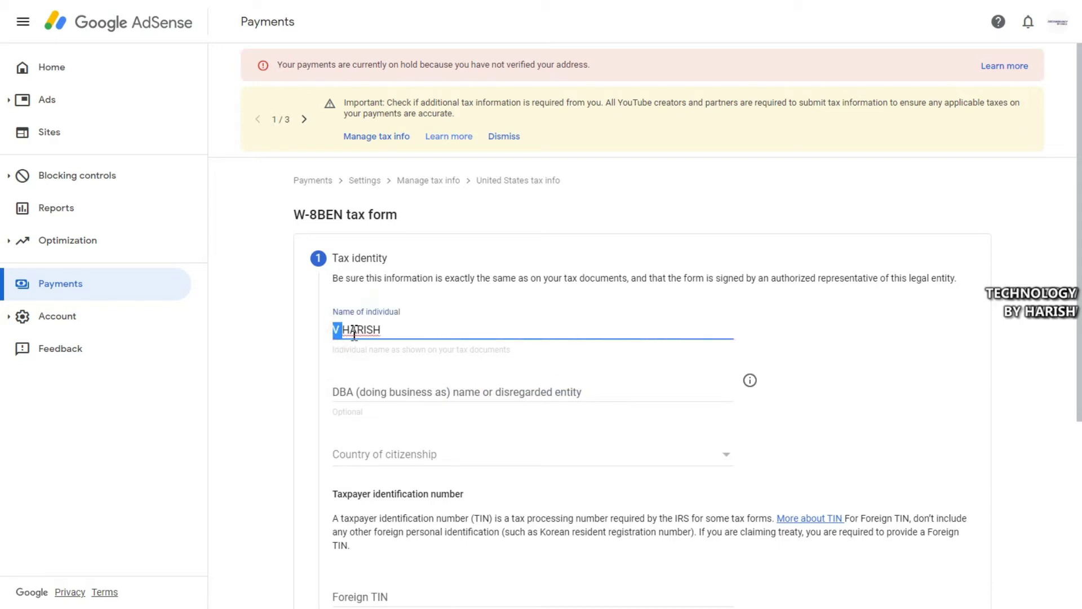
pyautogui.press('BackSpace')
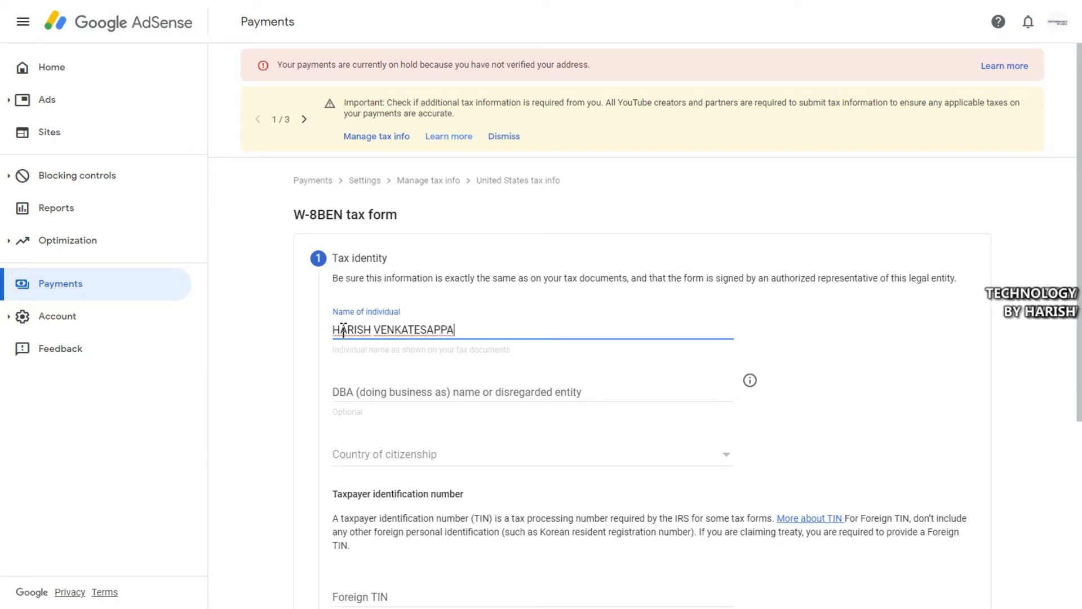
pyautogui.click(311, 333)
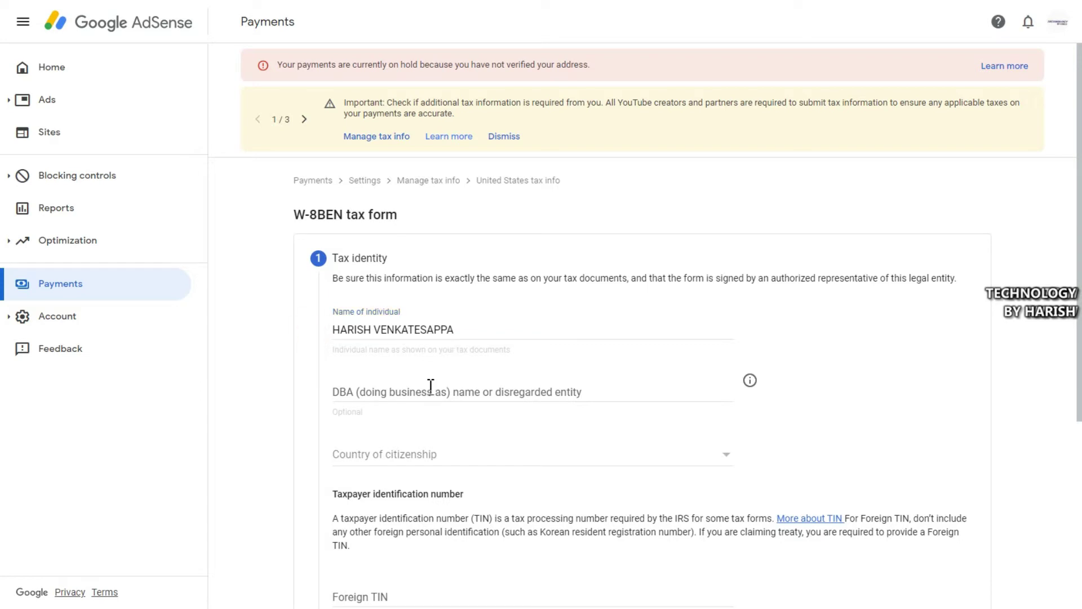
pyautogui.scroll(-2, 431, 389)
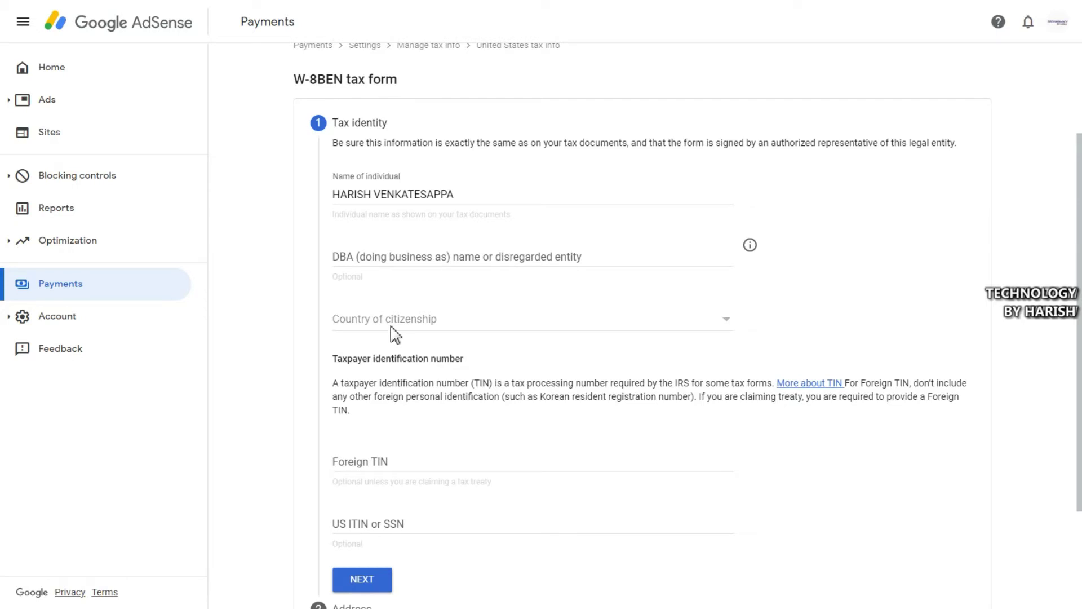
pyautogui.click(384, 259)
pyautogui.moveTo(454, 194); pyautogui.dragTo(312, 217)
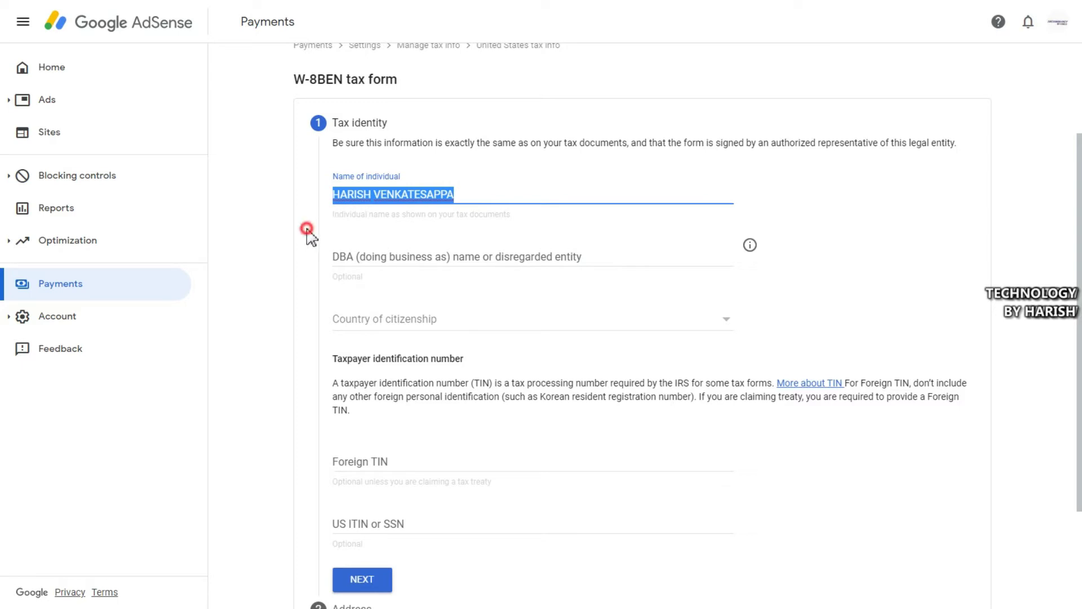
pyautogui.click(307, 229)
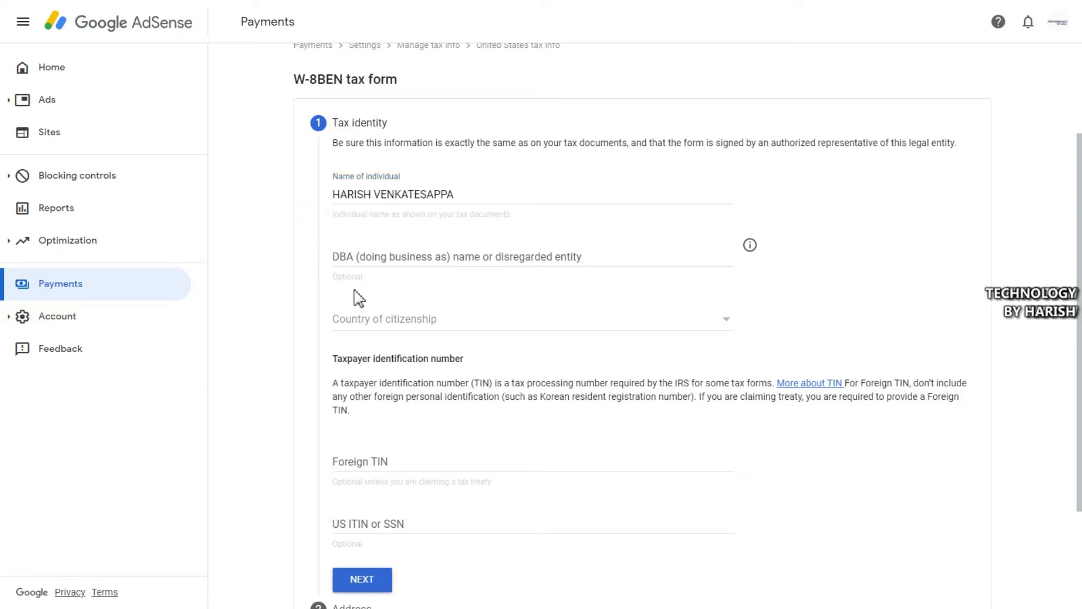
# Set the country of citizenship to India in the tax identity section
pyautogui.scroll(-1, 368, 293)
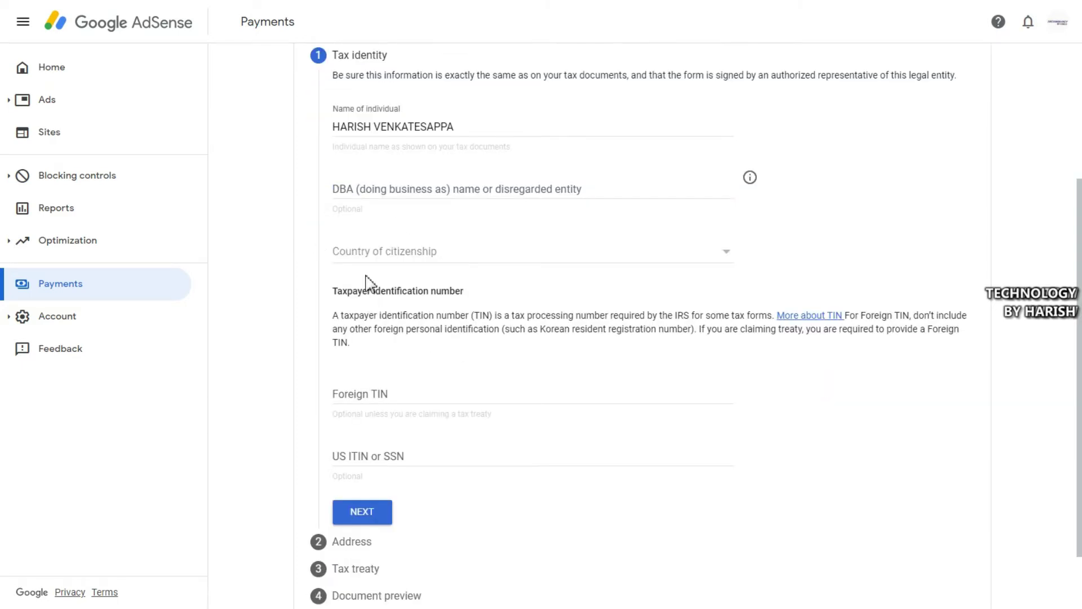
pyautogui.click(373, 257)
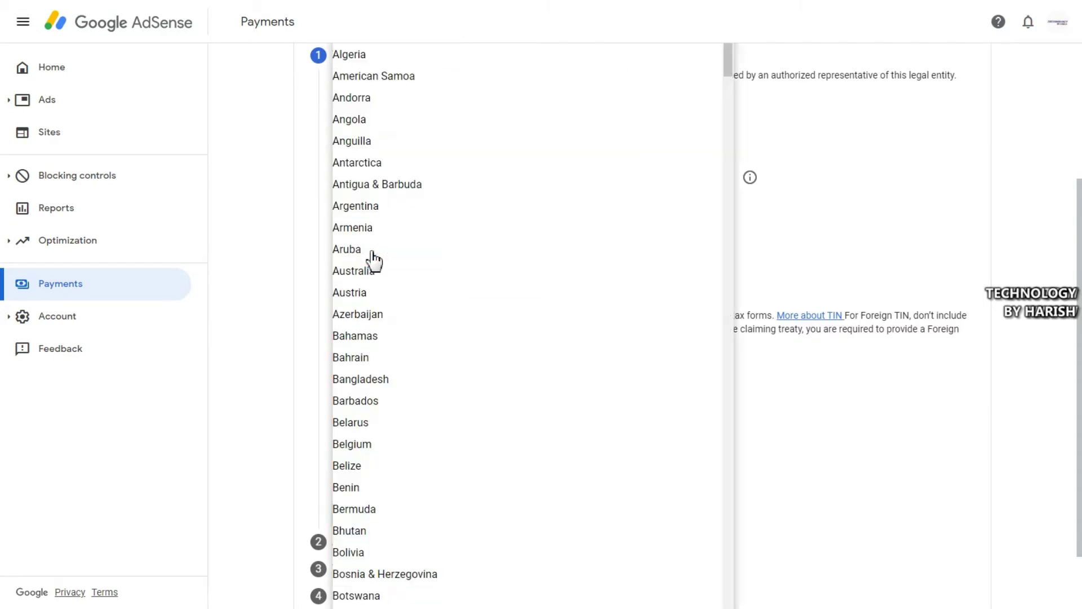
pyautogui.scroll(-20, 374, 265)
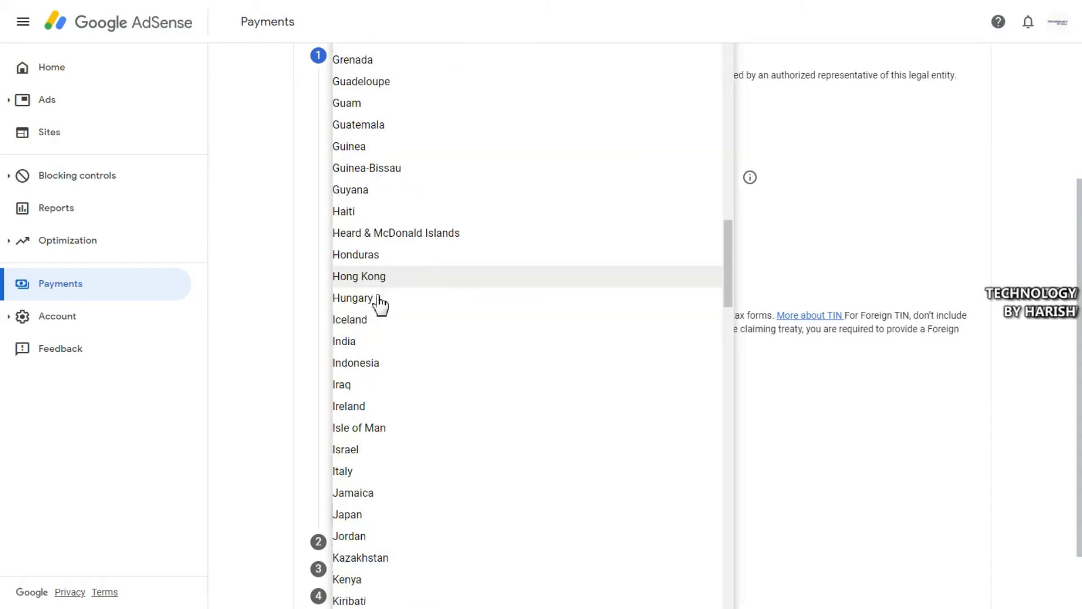
pyautogui.click(372, 342)
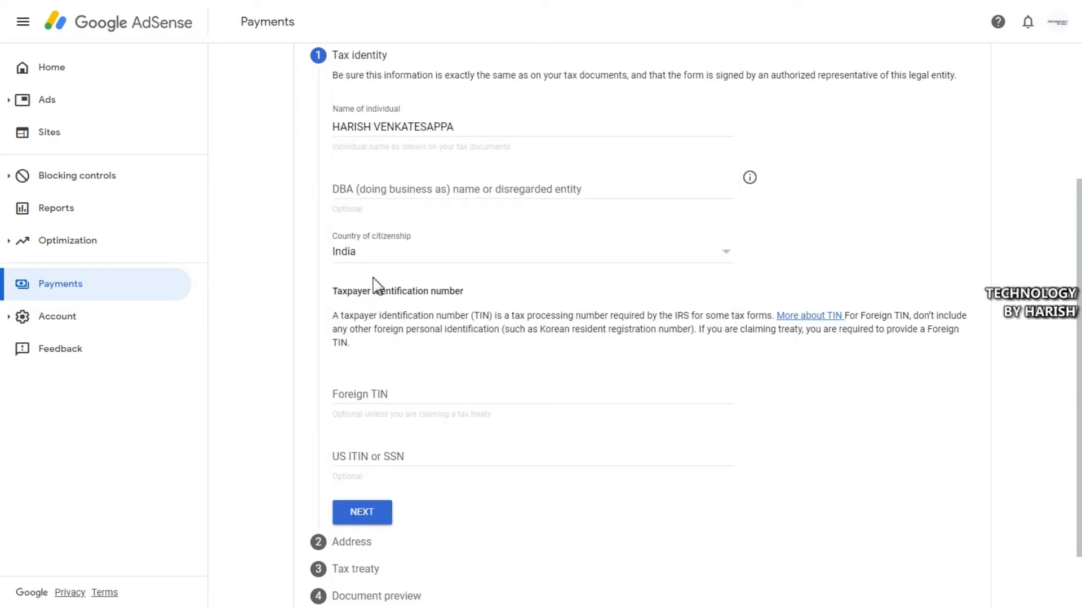
# Examine the taxpayer identification number explanation and the Foreign TIN and US ITIN or SSN fields to see which are required
pyautogui.scroll(-1, 375, 285)
pyautogui.scroll(1, 374, 292)
pyautogui.moveTo(333, 291); pyautogui.dragTo(484, 298)
pyautogui.click(479, 292)
pyautogui.moveTo(336, 318); pyautogui.dragTo(711, 314)
pyautogui.click(546, 318)
pyautogui.click(372, 394)
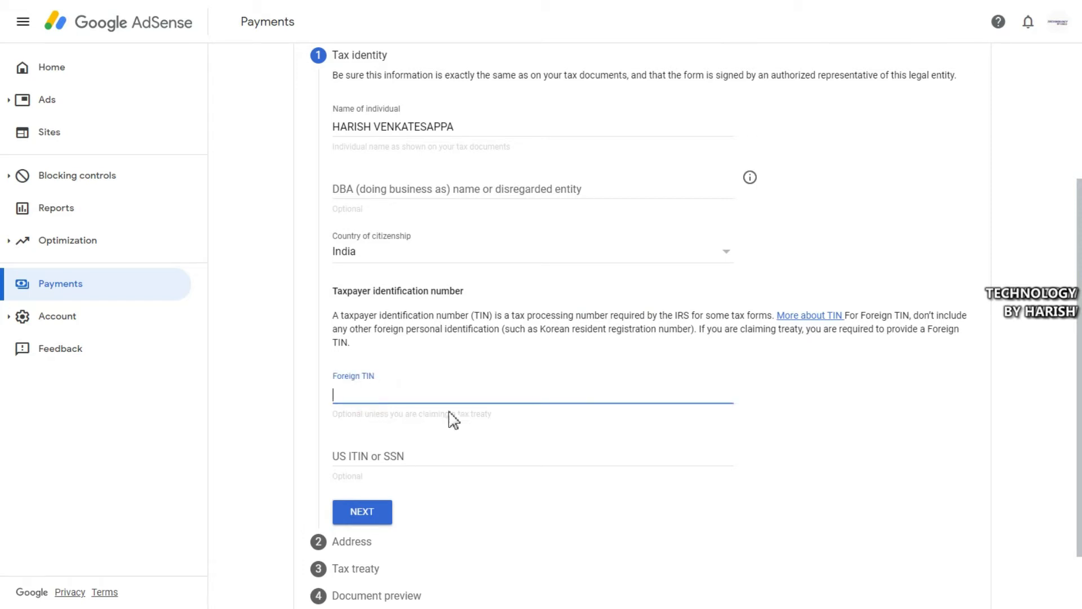
pyautogui.click(398, 456)
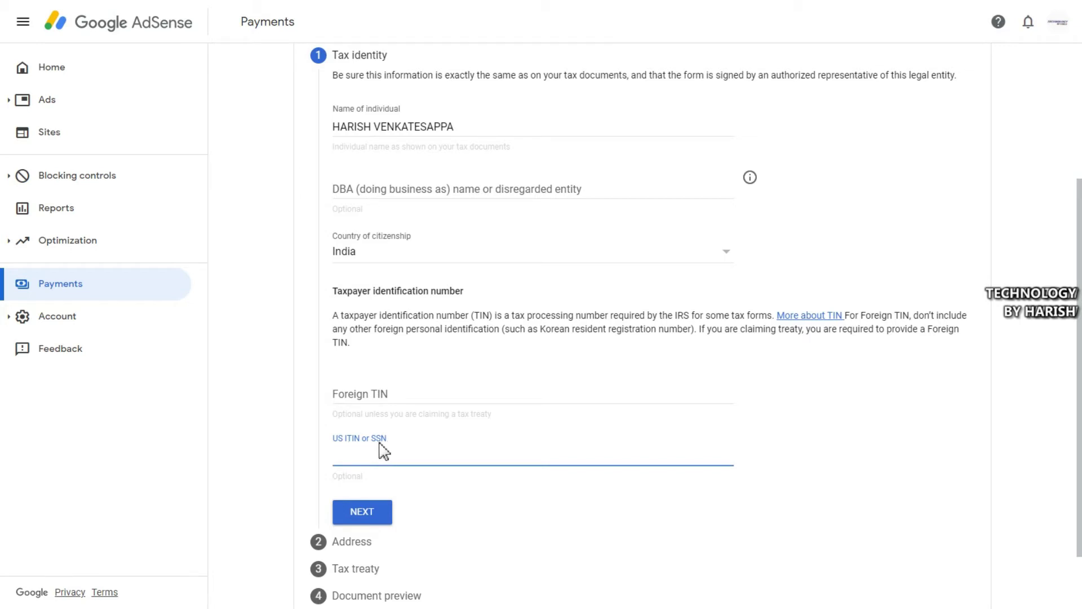
pyautogui.click(357, 393)
pyautogui.click(309, 401)
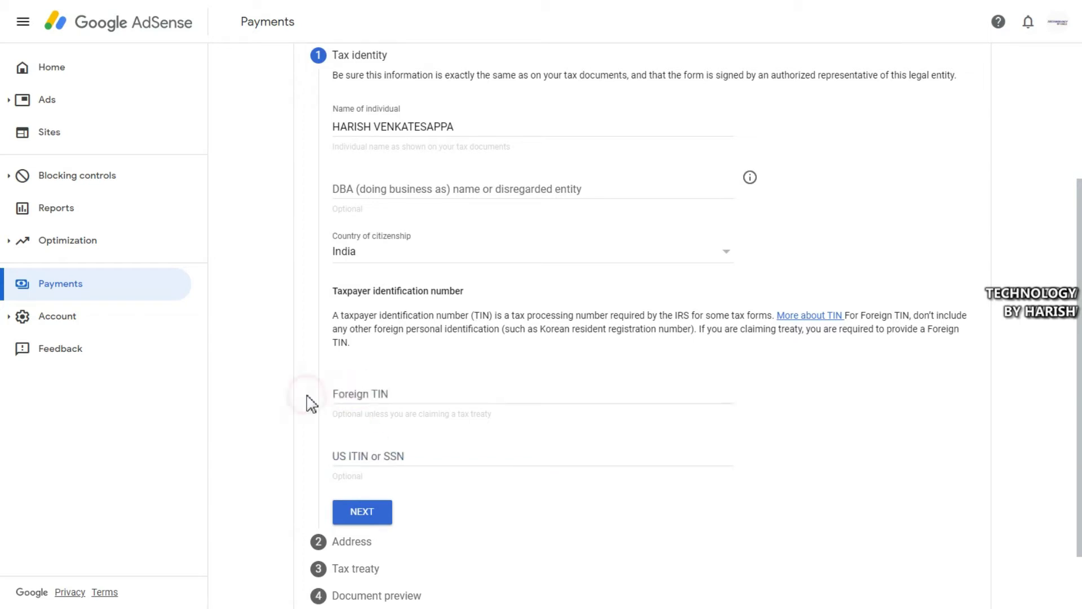
pyautogui.scroll(-2, 309, 404)
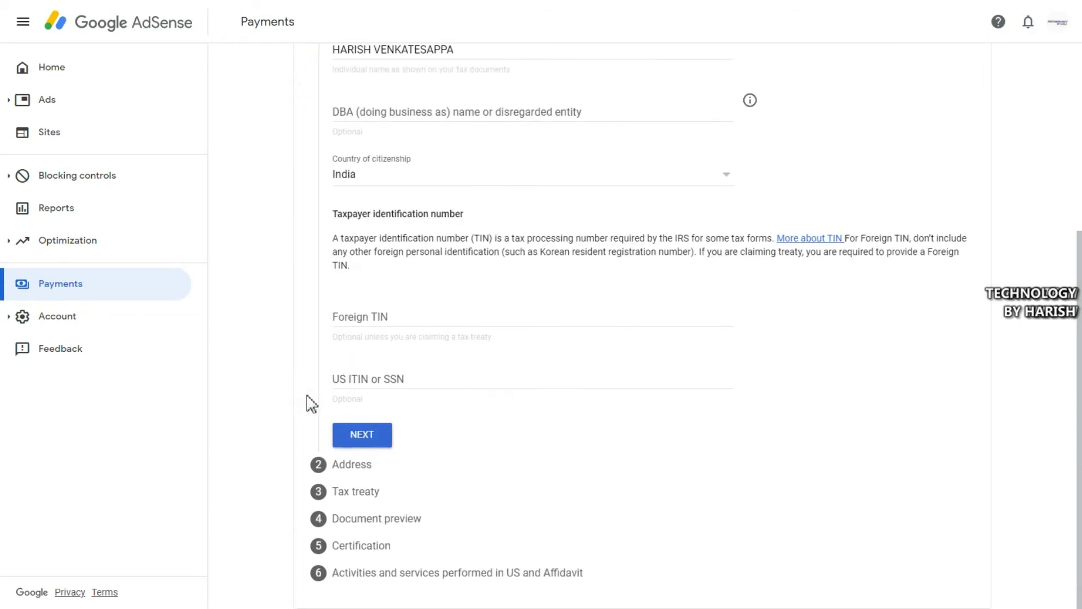
# Enter the individual's tax identification number as the Foreign TIN, leave US ITIN or SSN empty, and continue to the address section
pyautogui.click(372, 317)
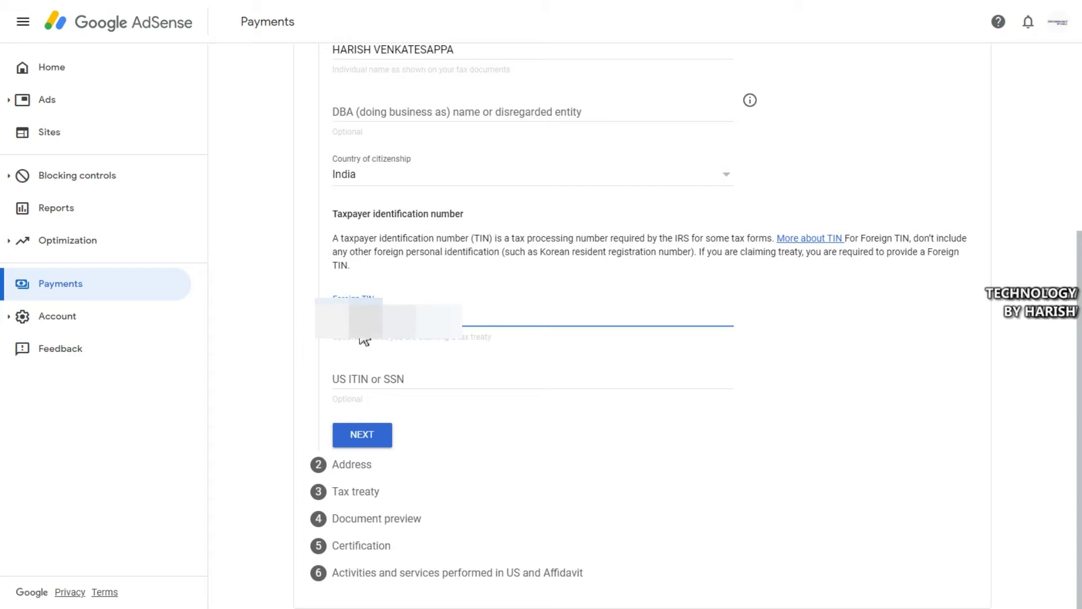
pyautogui.click(314, 349)
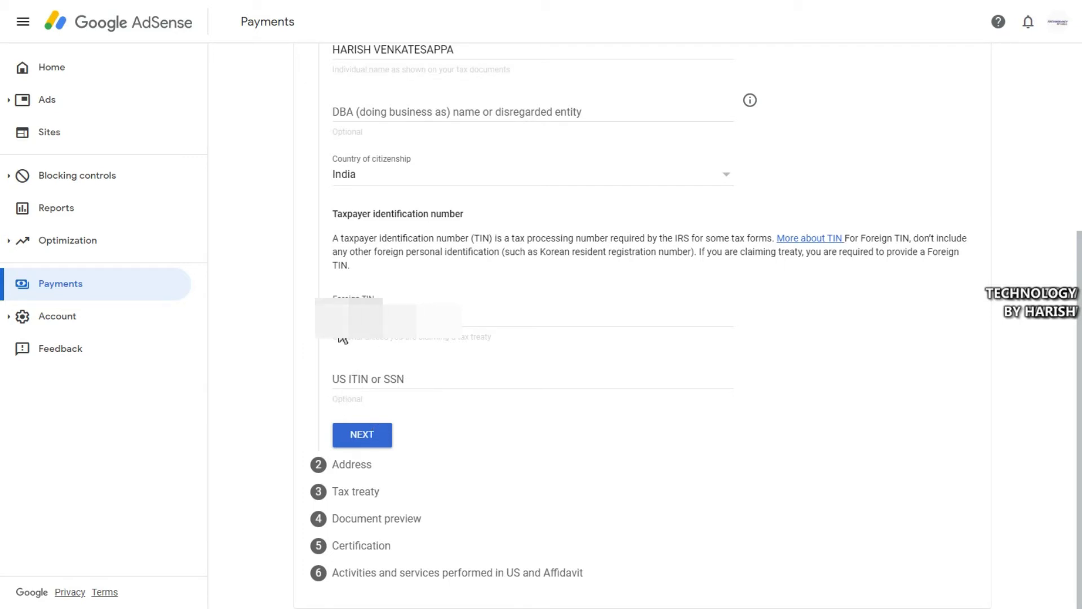
pyautogui.click(368, 440)
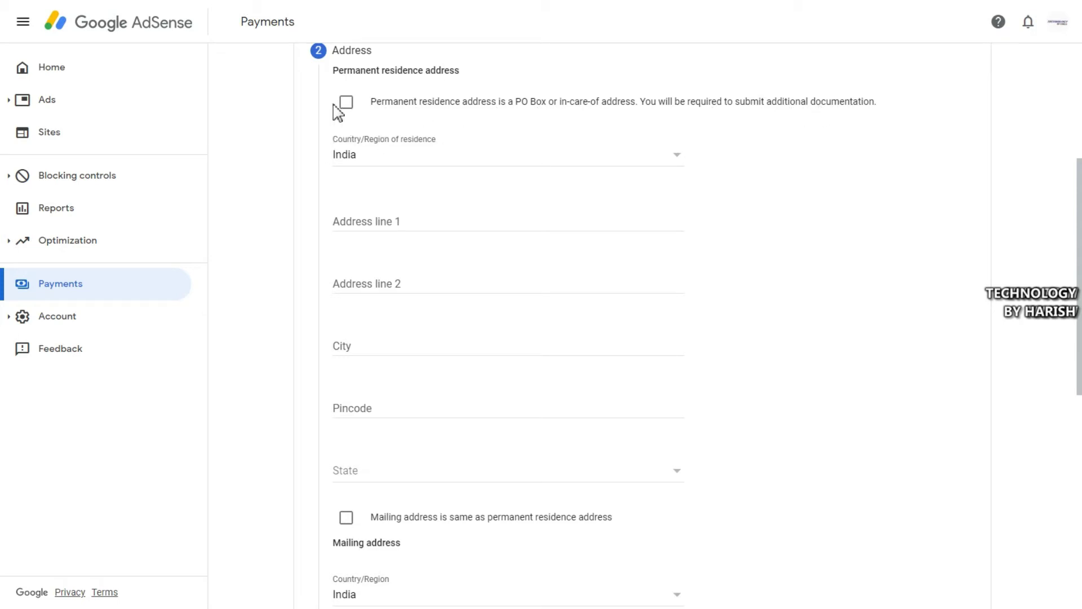
# Look over the permanent residence address fields and choose the individual's state of residence
pyautogui.click(394, 220)
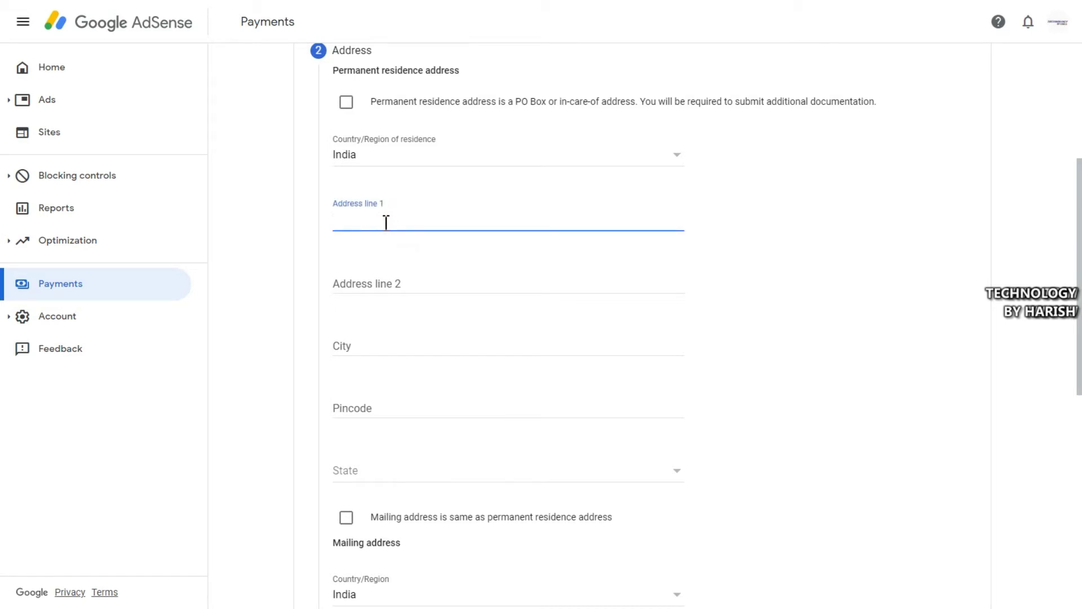
pyautogui.click(392, 280)
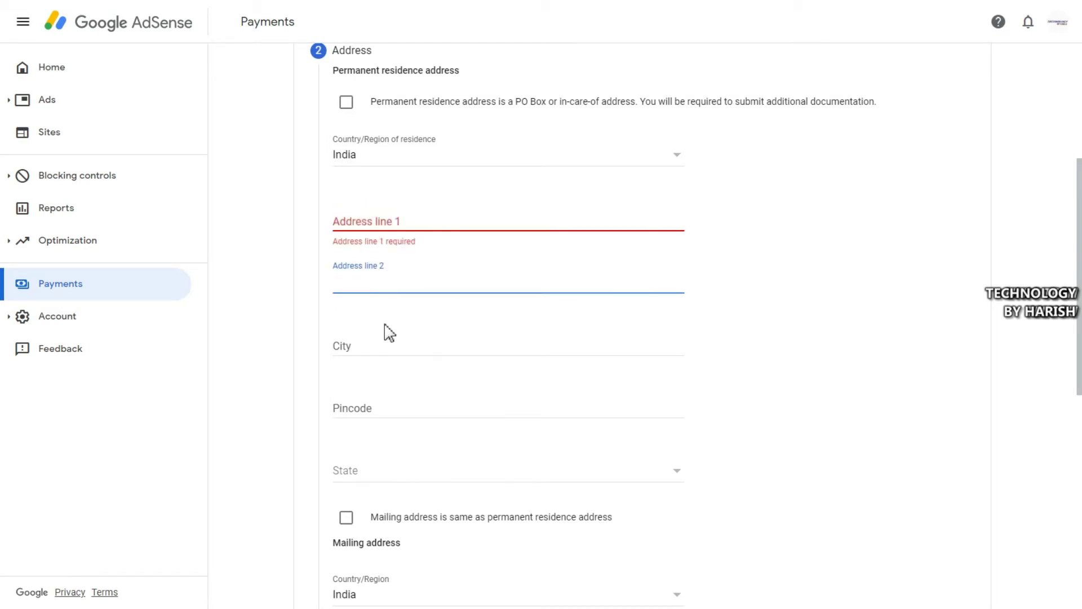
pyautogui.click(373, 344)
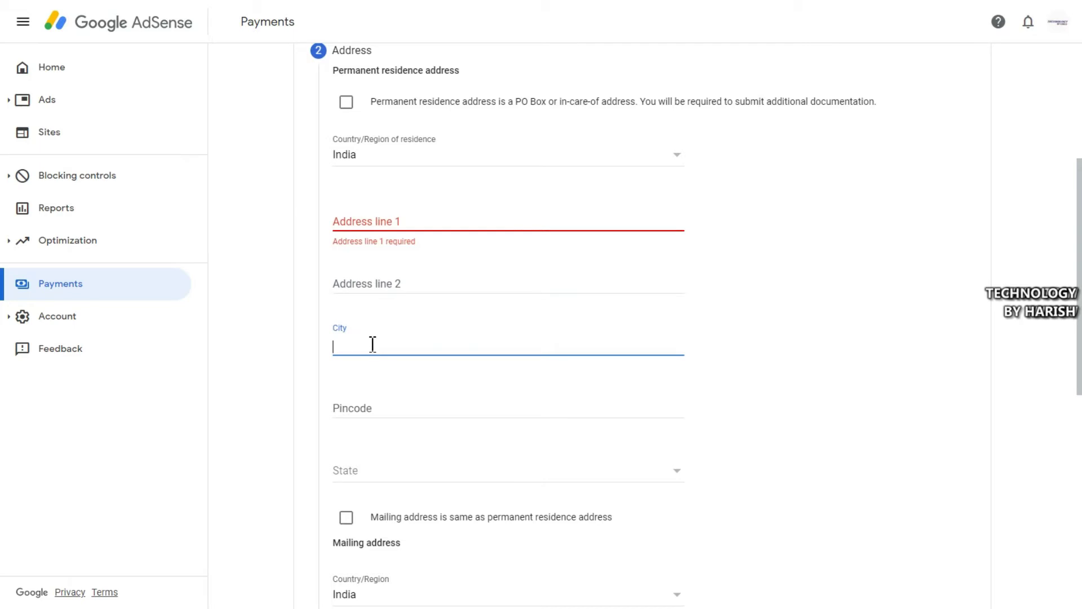
pyautogui.click(382, 404)
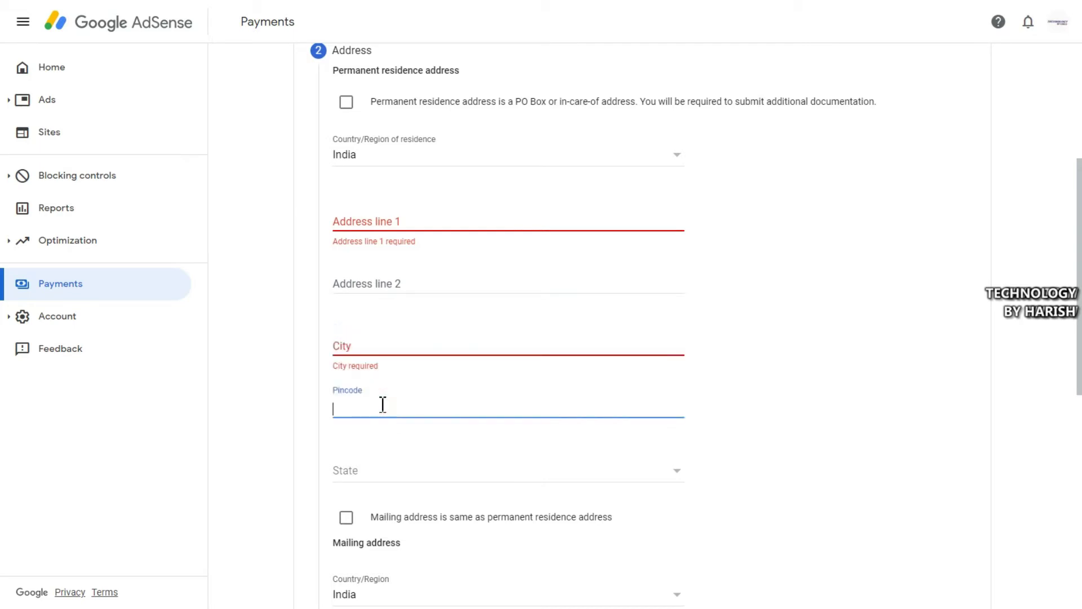
pyautogui.click(377, 475)
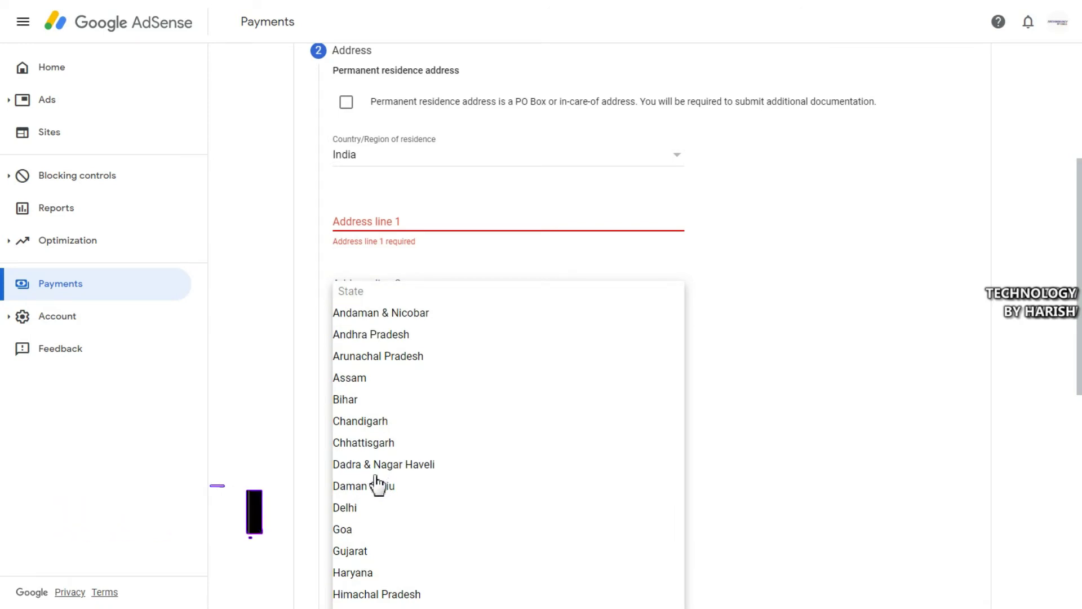
pyautogui.press('Escape')
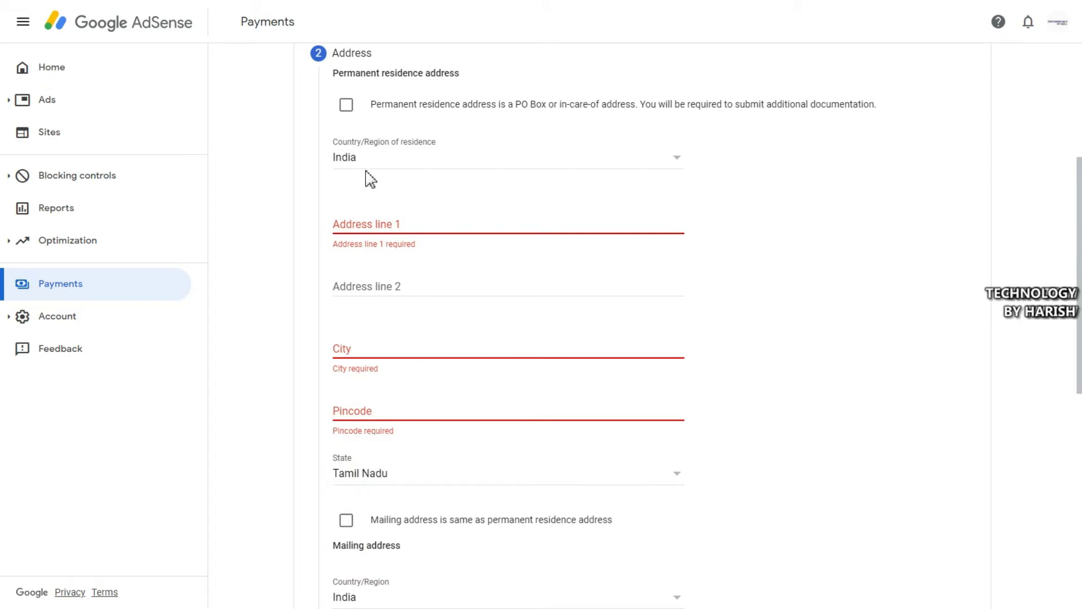
# Fill in the individual's permanent residence and mailing addresses, including city and pincode, and continue to the tax treaty section
pyautogui.click(378, 223)
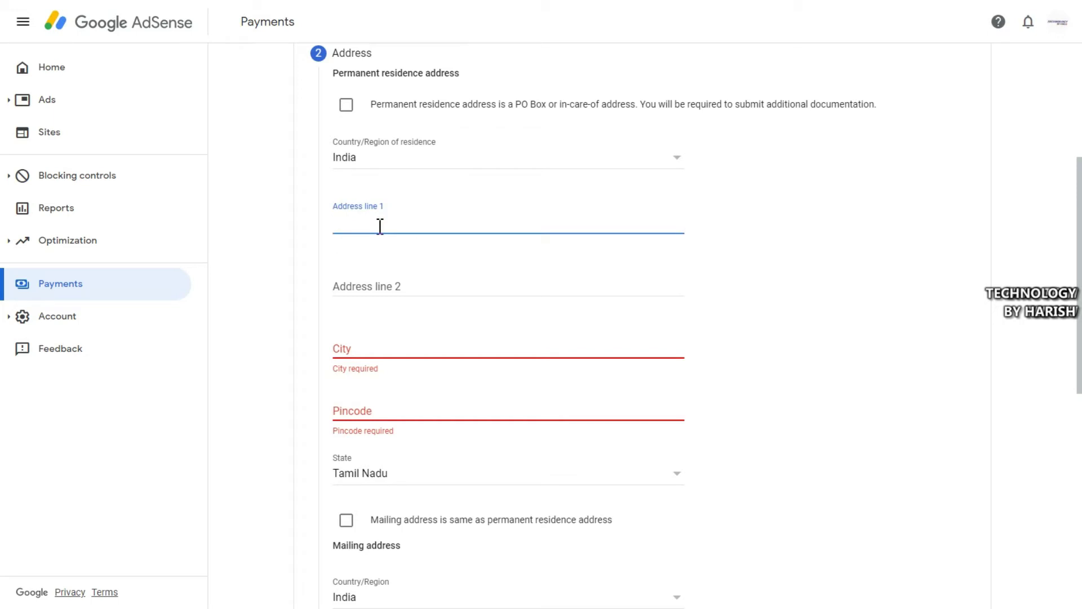
pyautogui.click(310, 246)
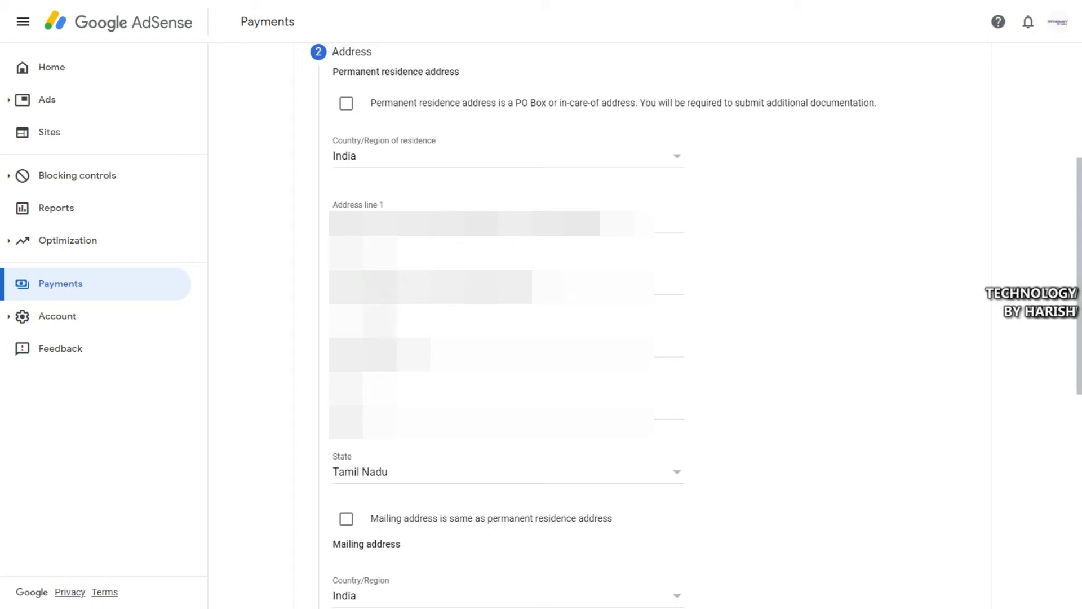
pyautogui.scroll(-7, 349, 309)
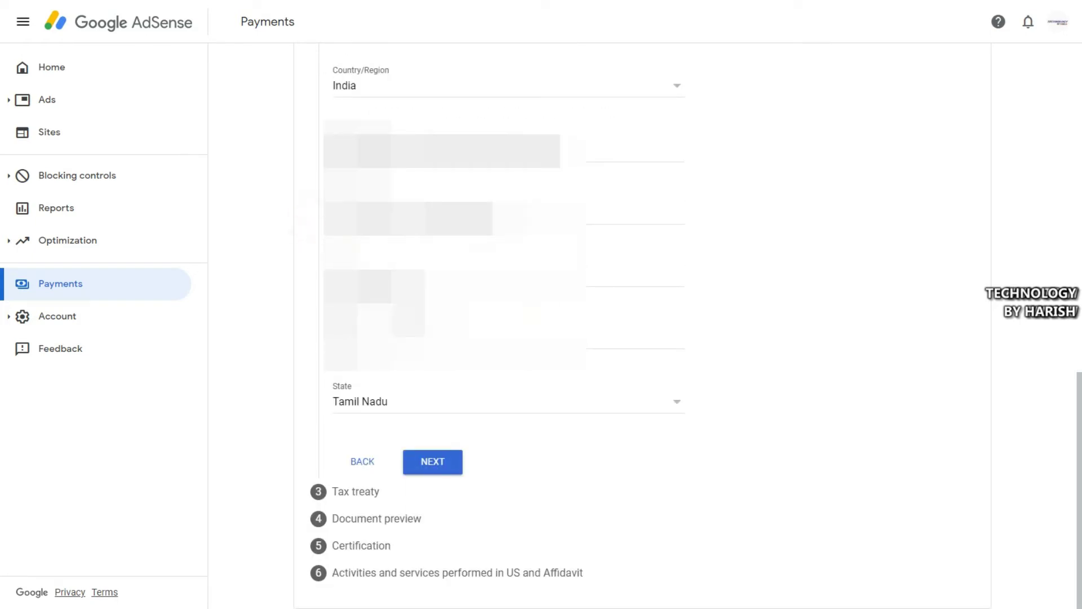
pyautogui.click(433, 464)
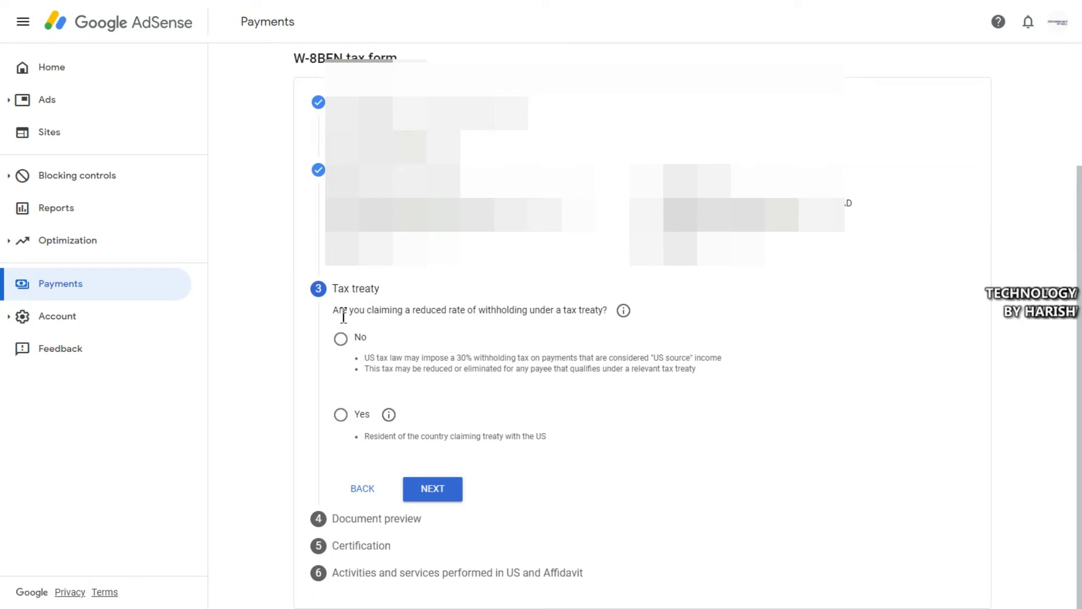
# Answer Yes to claiming a reduced rate of withholding under a tax treaty
pyautogui.moveTo(336, 312); pyautogui.dragTo(587, 310)
pyautogui.click(586, 310)
pyautogui.click(342, 416)
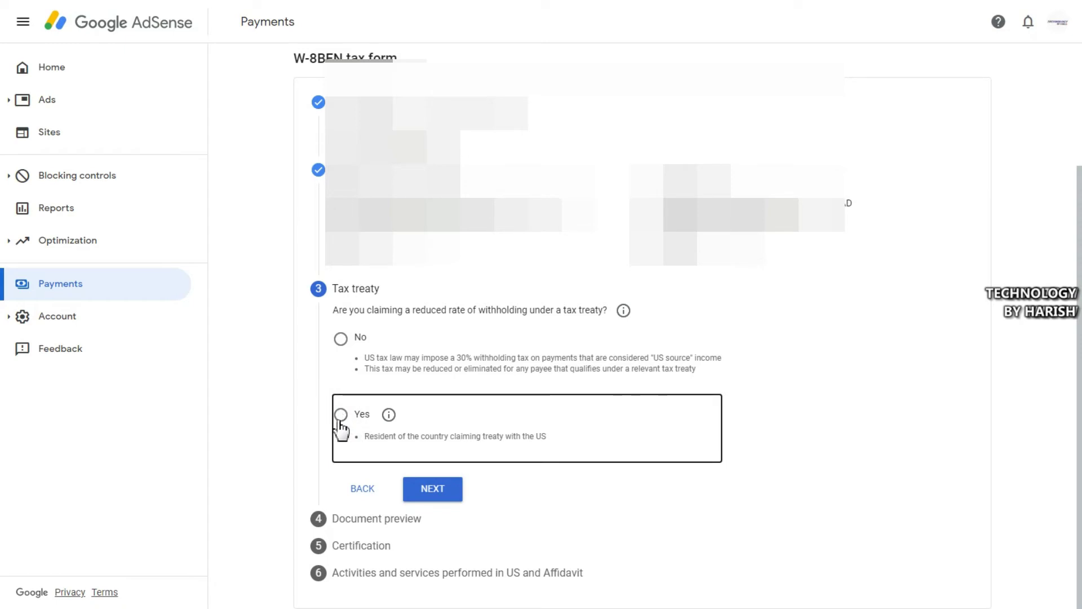
pyautogui.click(342, 420)
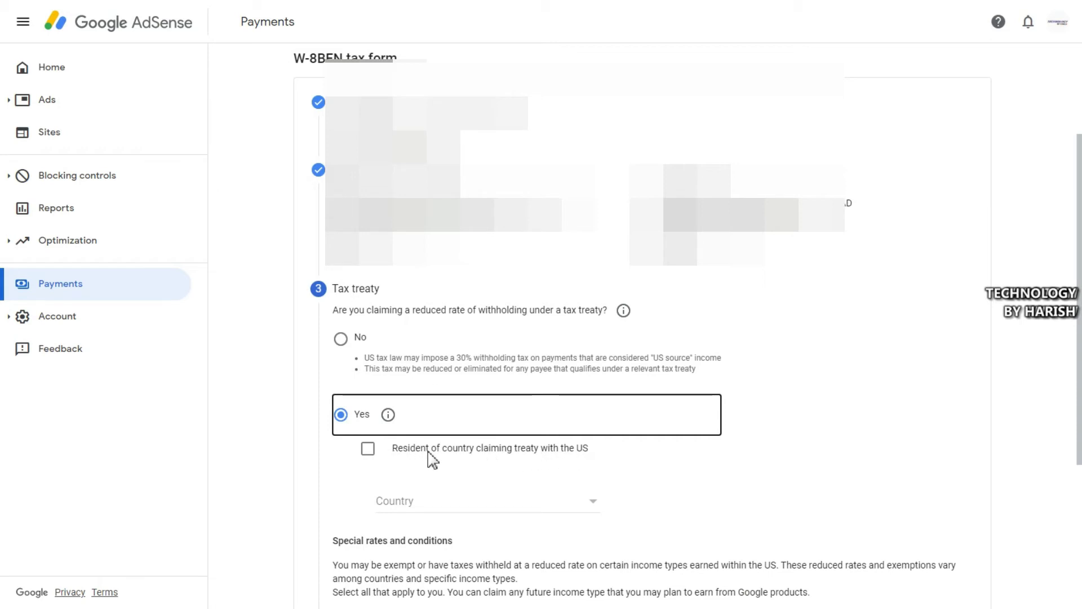
# Confirm being a resident of a country claiming treaty with the US and set the treaty country to India
pyautogui.scroll(-1, 430, 460)
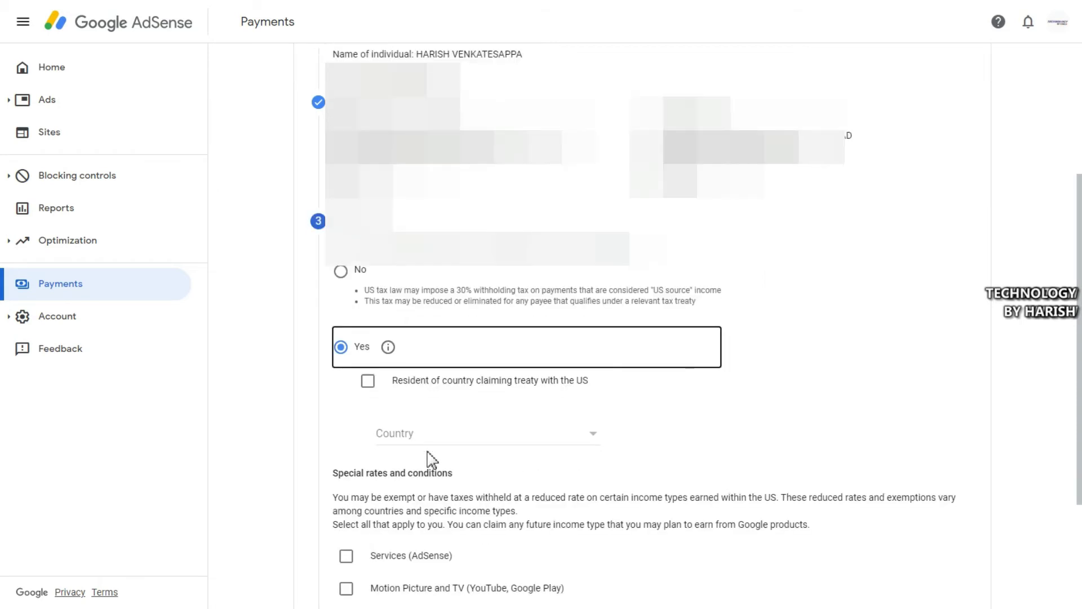
pyautogui.click(368, 388)
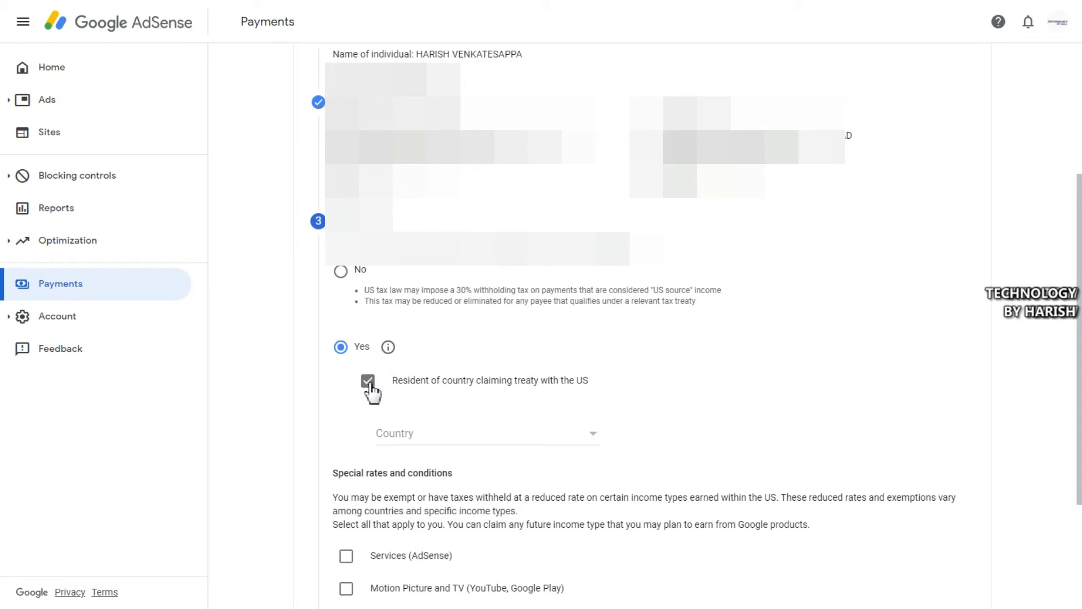
pyautogui.click(368, 383)
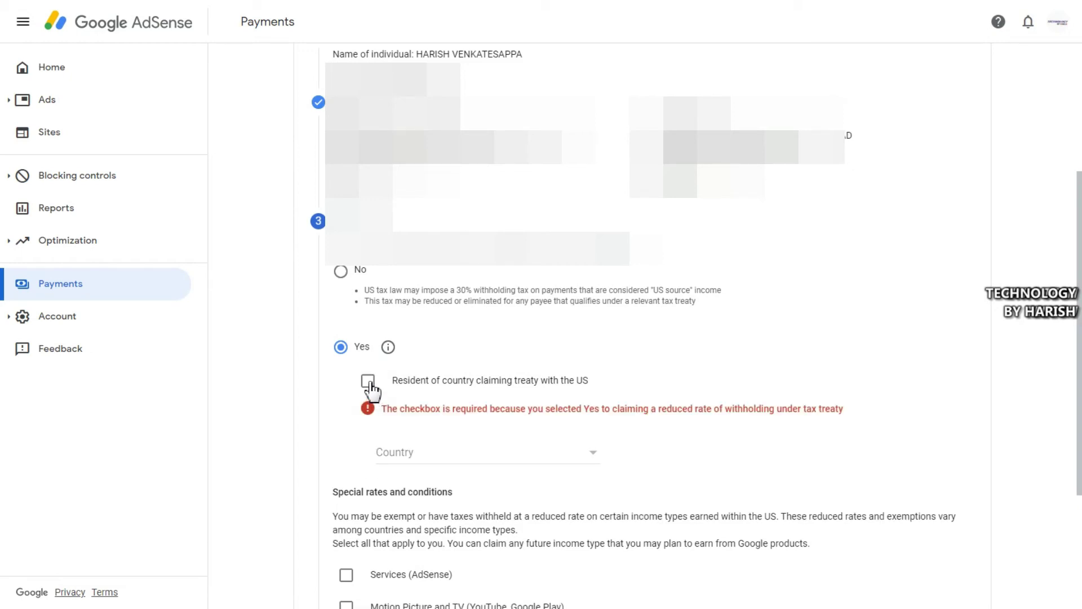
pyautogui.click(370, 385)
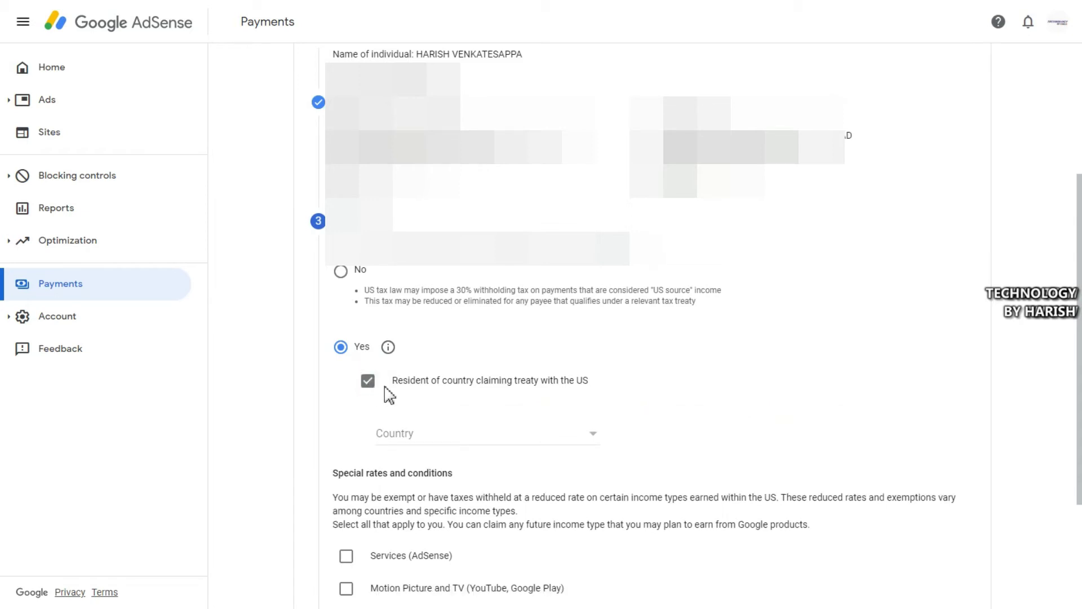
pyautogui.click(406, 439)
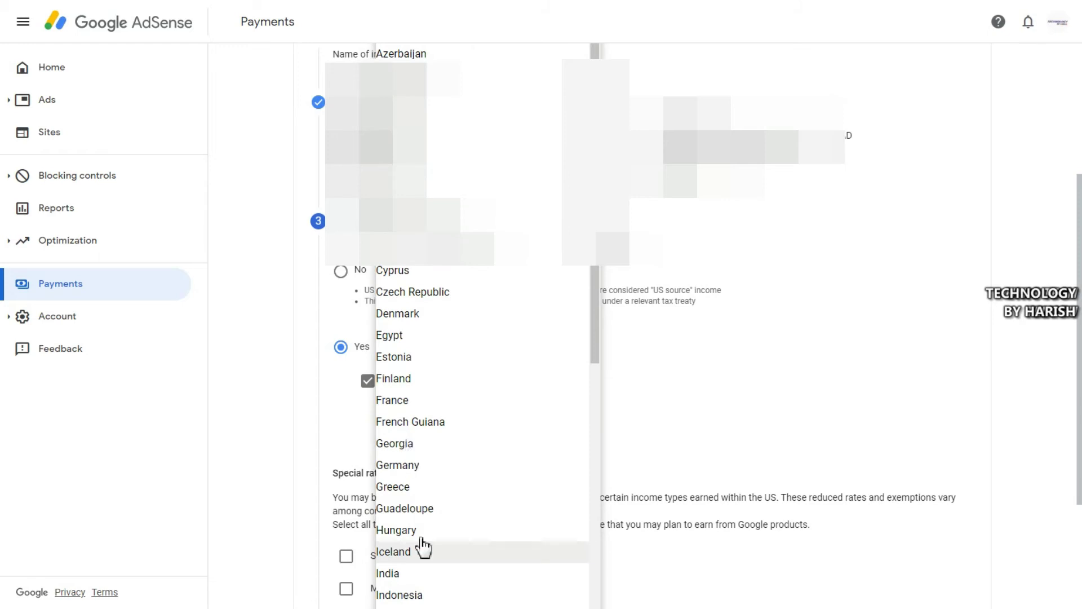
pyautogui.click(418, 569)
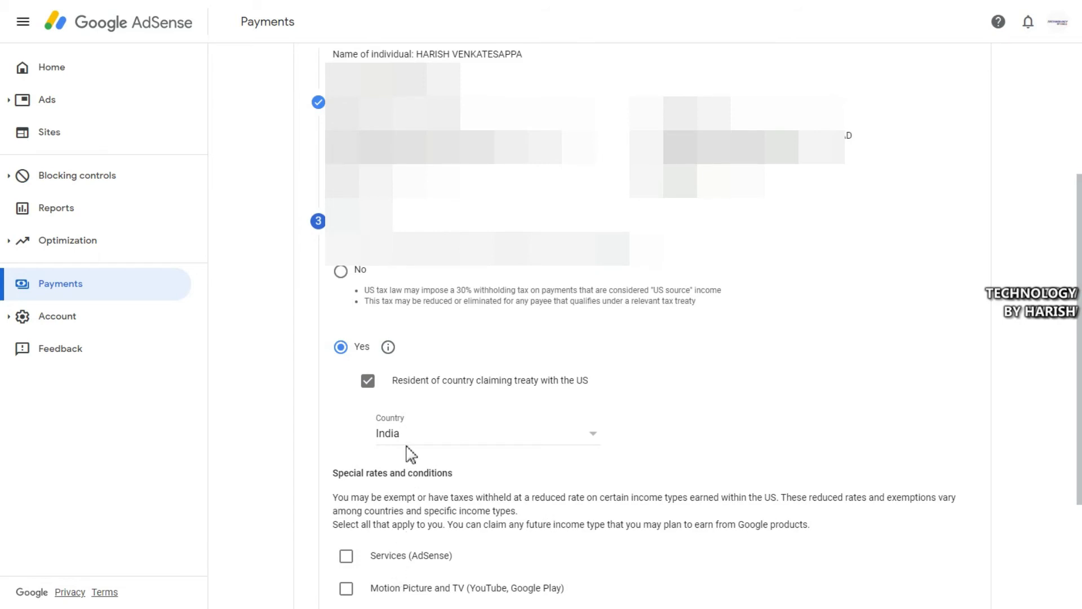
# Claim the special rate for Motion Picture and TV (YouTube, Google Play) under Article 12 and paragraph 2A II
pyautogui.scroll(-3, 395, 406)
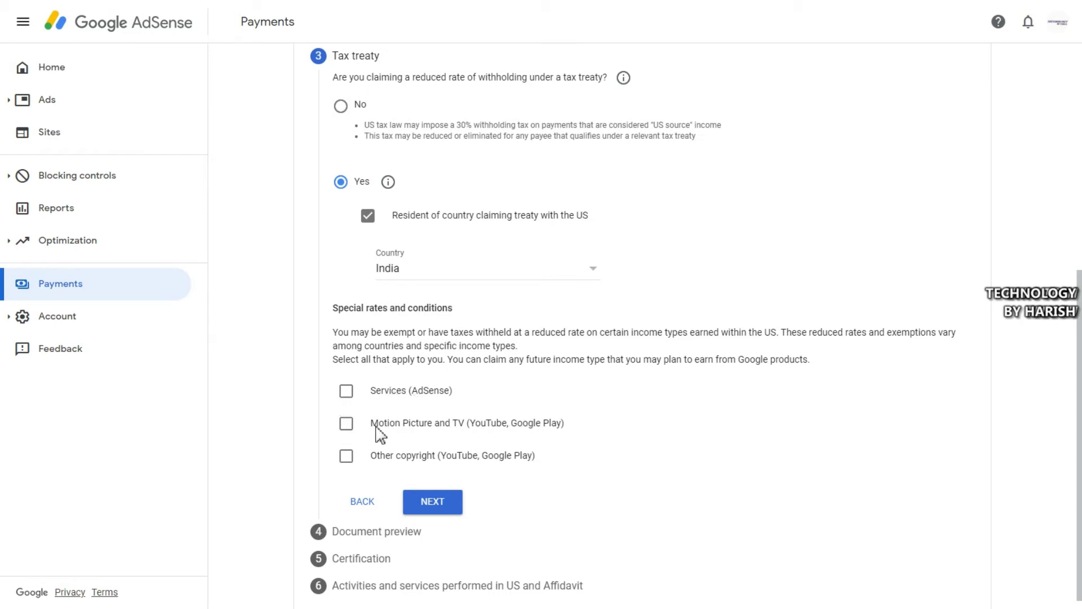
pyautogui.click(346, 430)
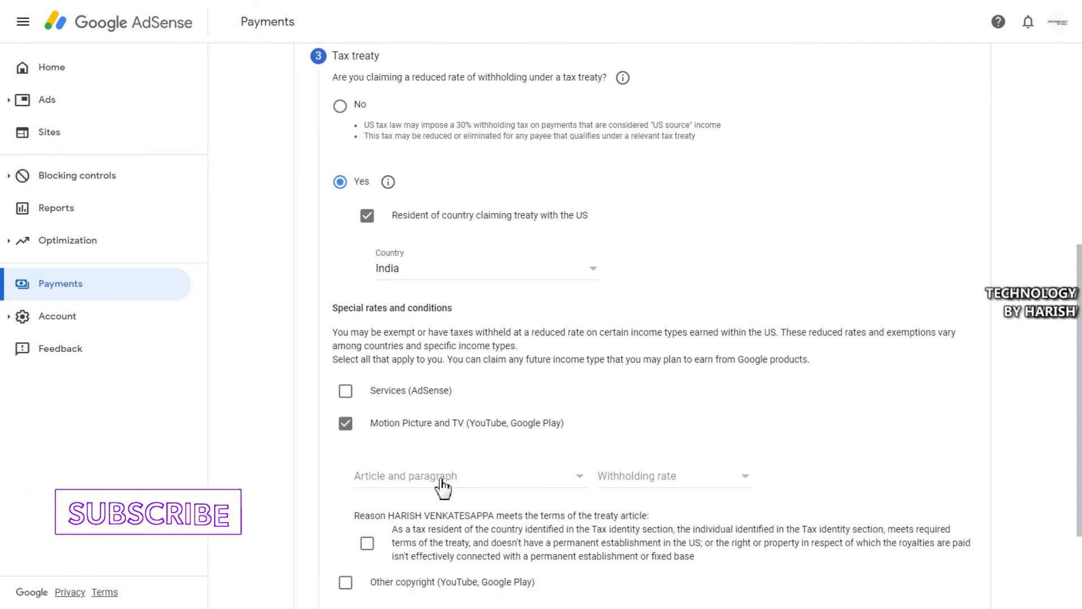
pyautogui.click(489, 482)
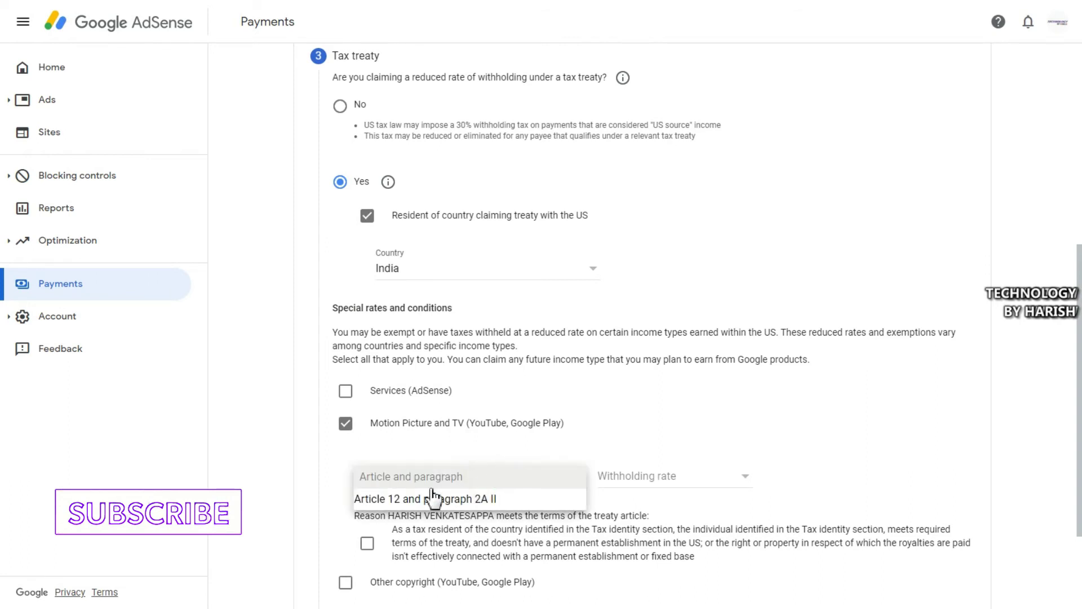
pyautogui.click(407, 499)
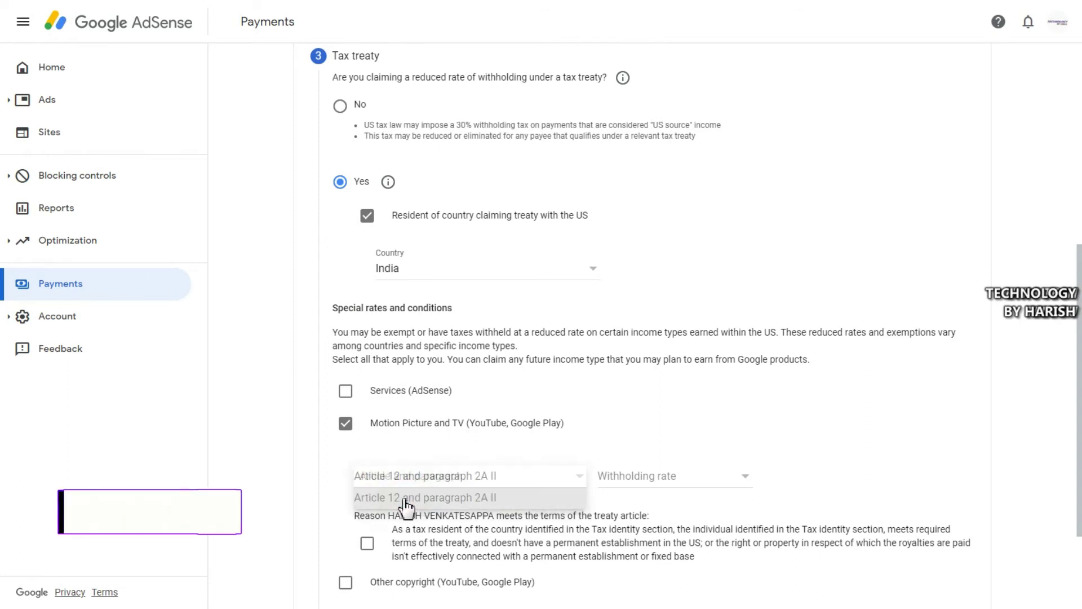
# Set the withholding rate to 15% (reduced rate), confirm the treaty article's terms are met, and continue to the document preview
pyautogui.click(636, 480)
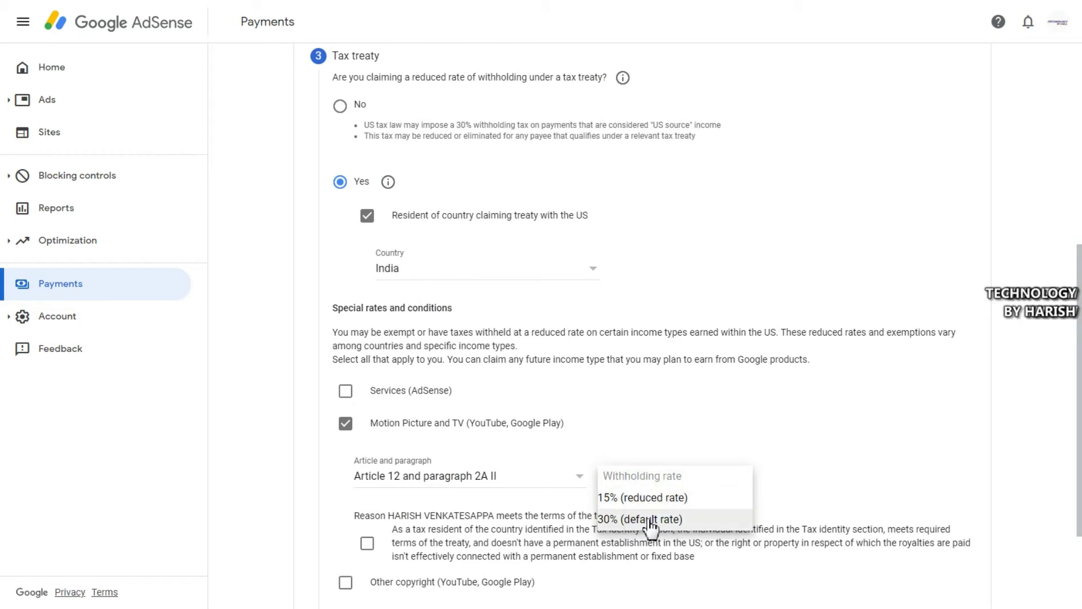
pyautogui.click(625, 498)
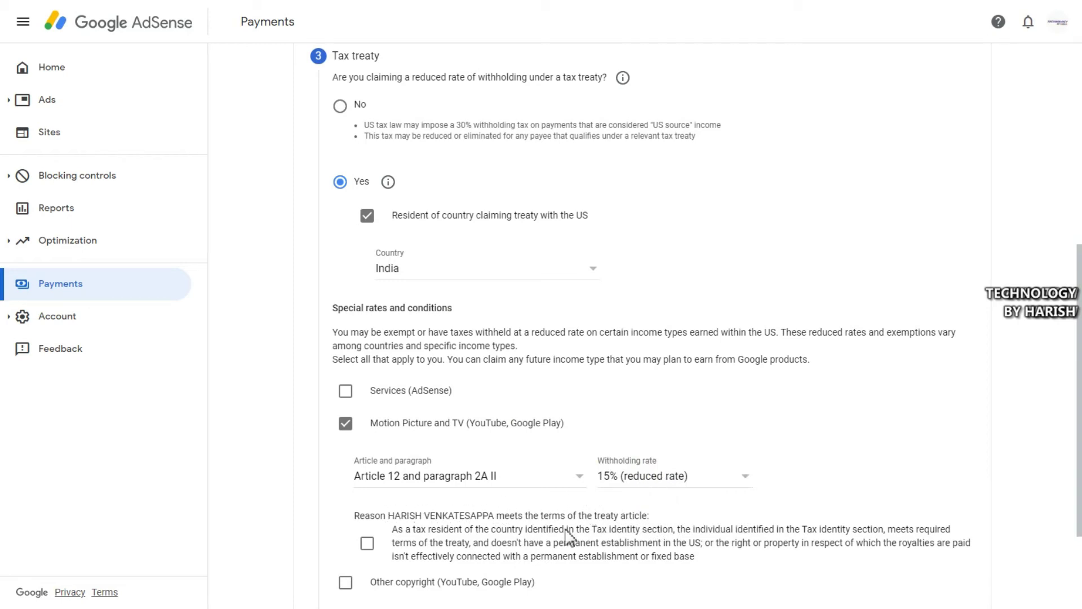
pyautogui.click(367, 544)
pyautogui.scroll(-3, 455, 424)
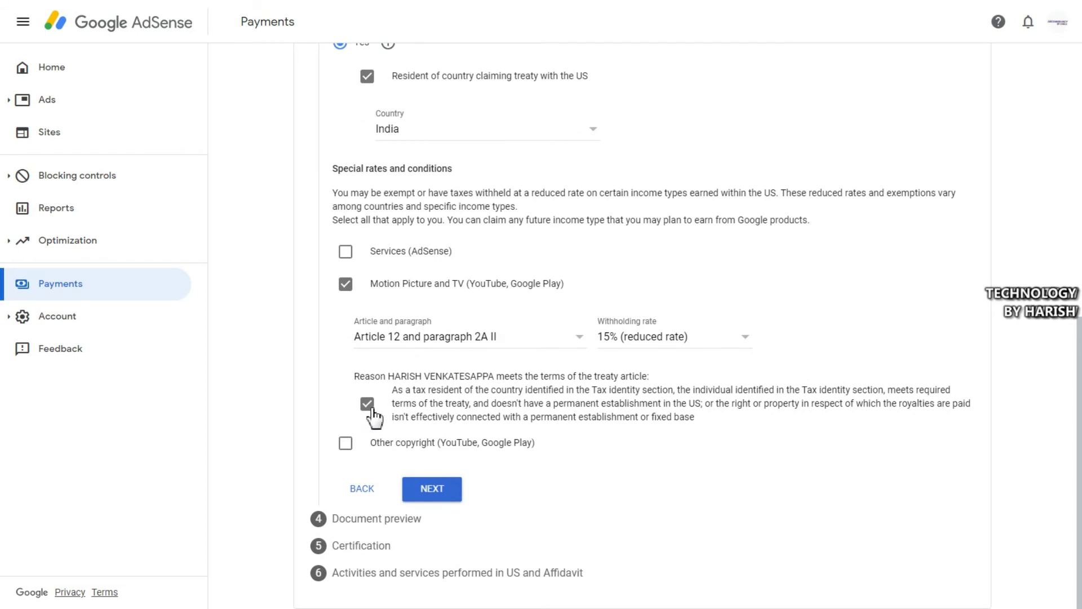
pyautogui.click(437, 491)
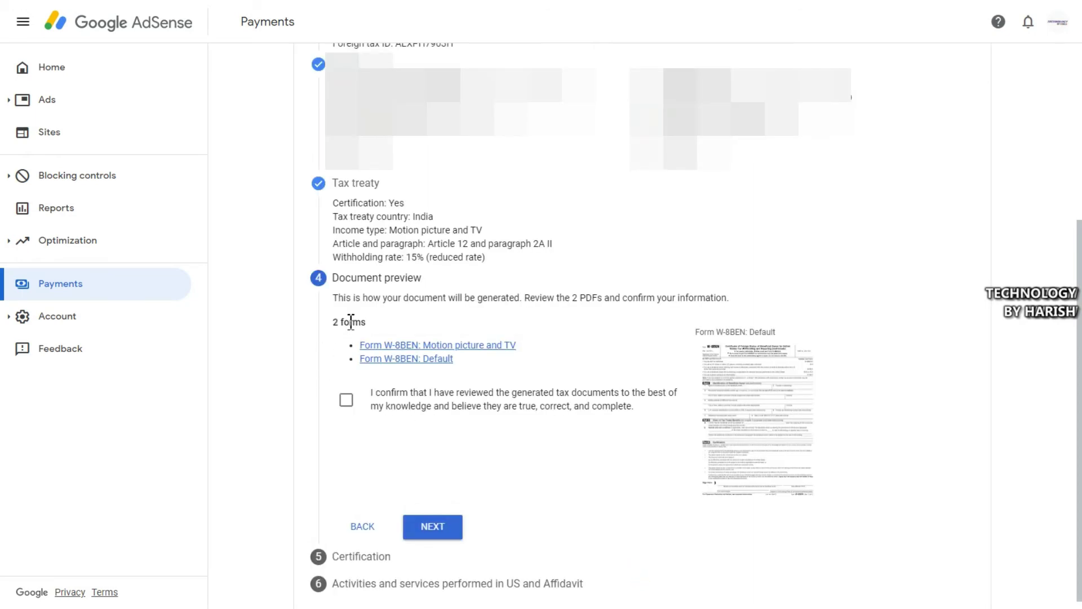
# Open both generated W-8BEN forms in new tabs, confirm the tax documents have been reviewed, and continue to the certification
pyautogui.rightClick(419, 352)
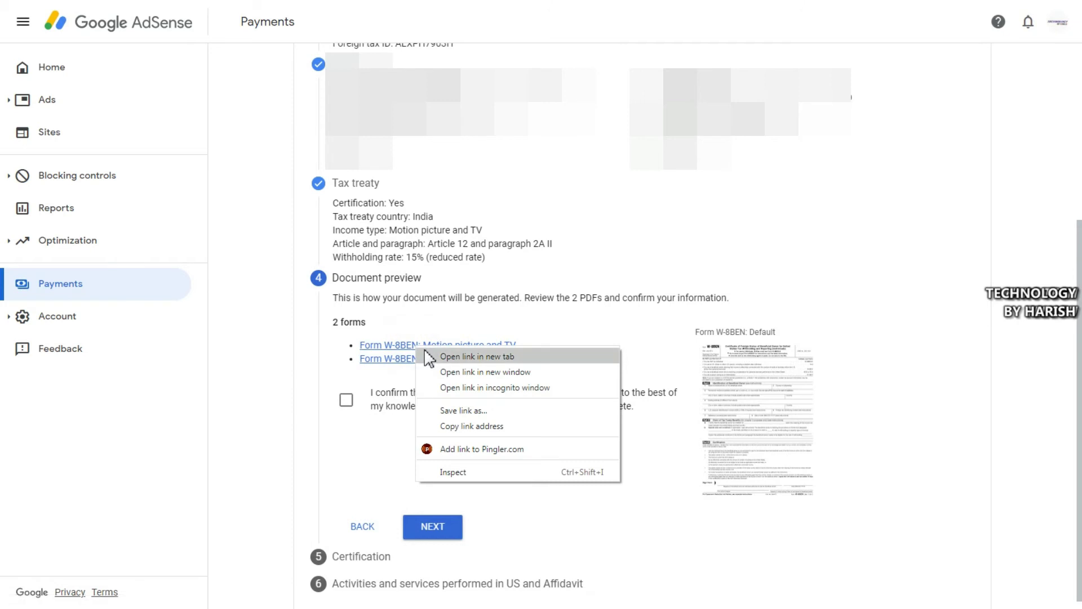
pyautogui.click(425, 357)
pyautogui.rightClick(420, 366)
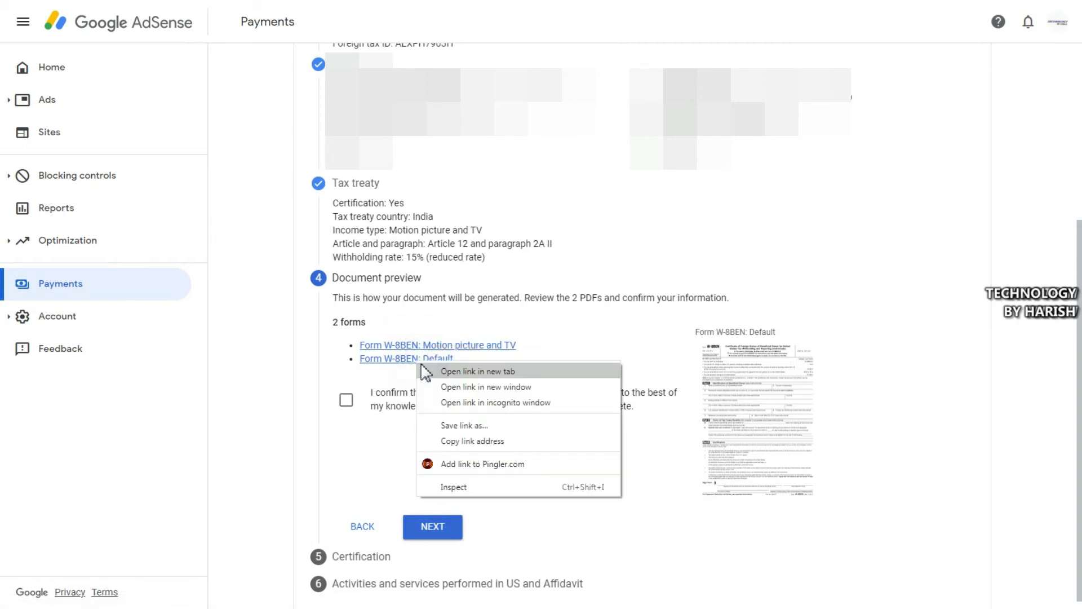
pyautogui.click(429, 373)
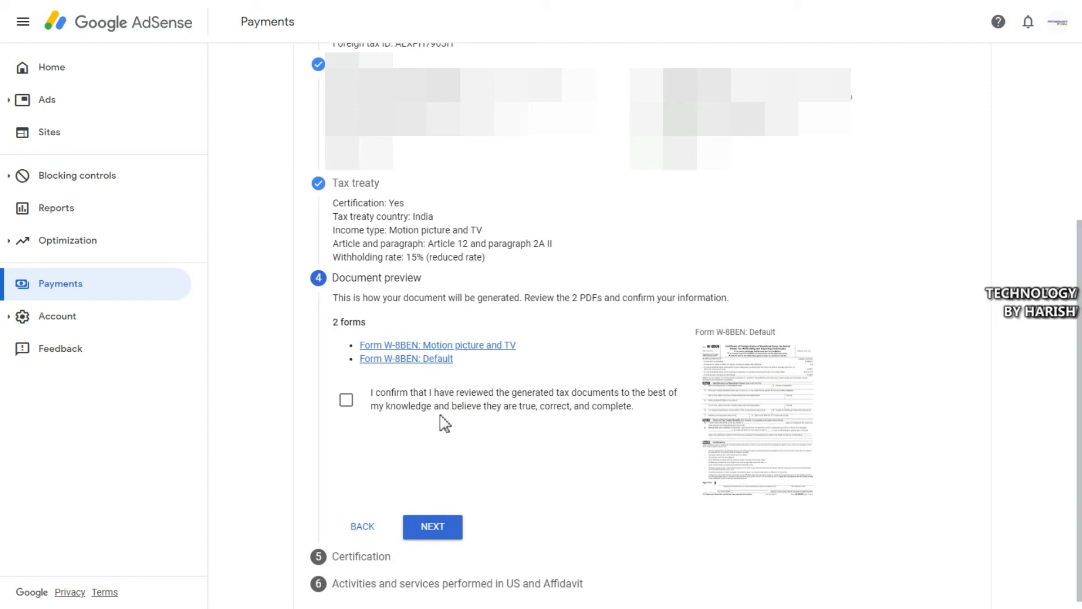
pyautogui.click(344, 401)
pyautogui.click(433, 530)
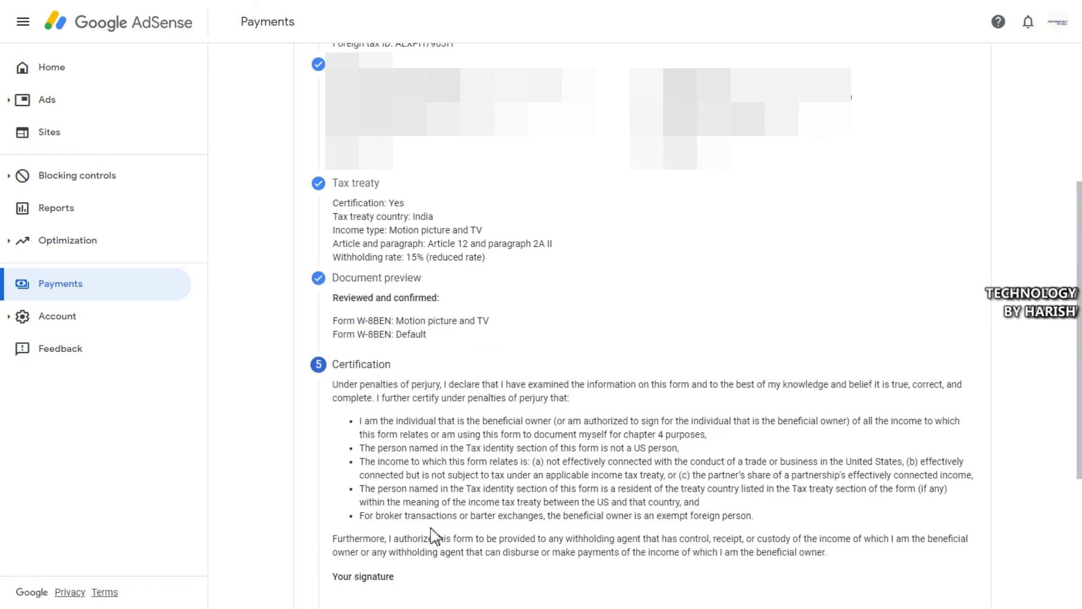
# Sign the certification with the full legal name, declare completing the form on one's own behalf, and continue
pyautogui.scroll(-4, 434, 535)
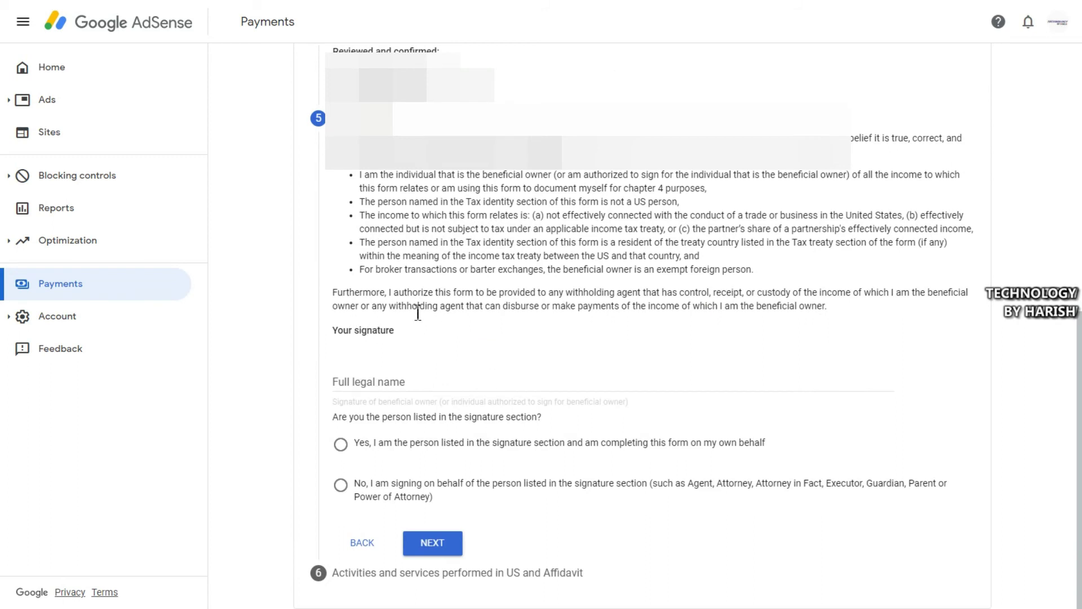
pyautogui.click(364, 383)
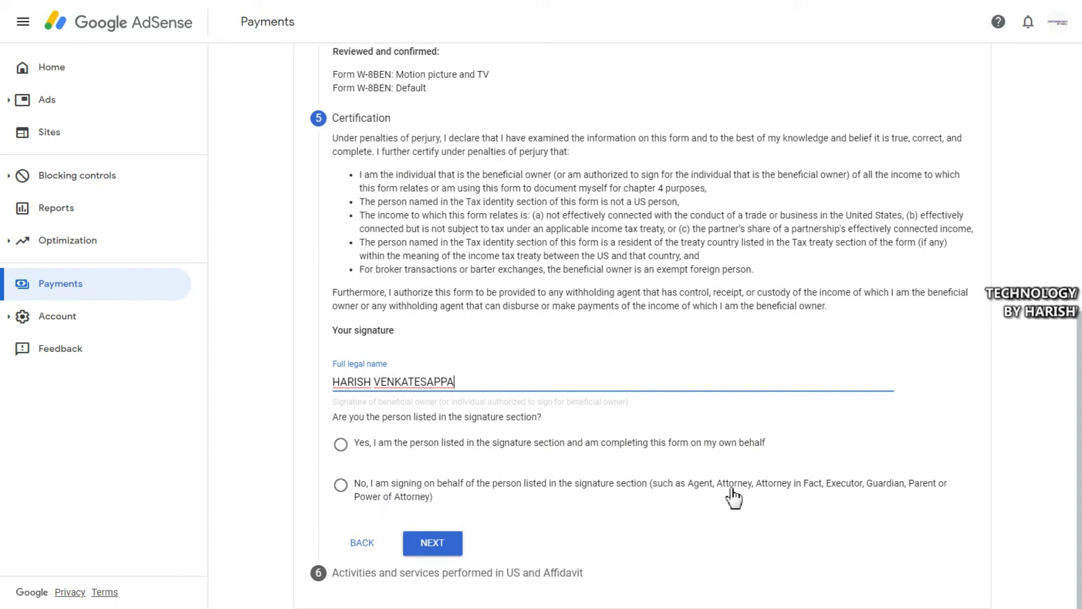
pyautogui.click(331, 440)
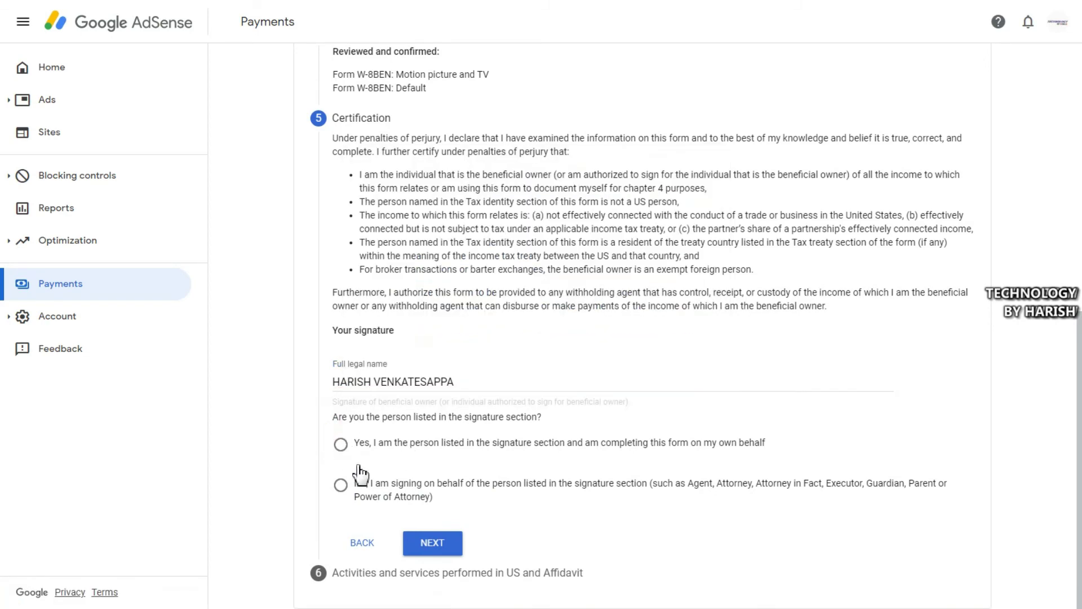
pyautogui.click(342, 445)
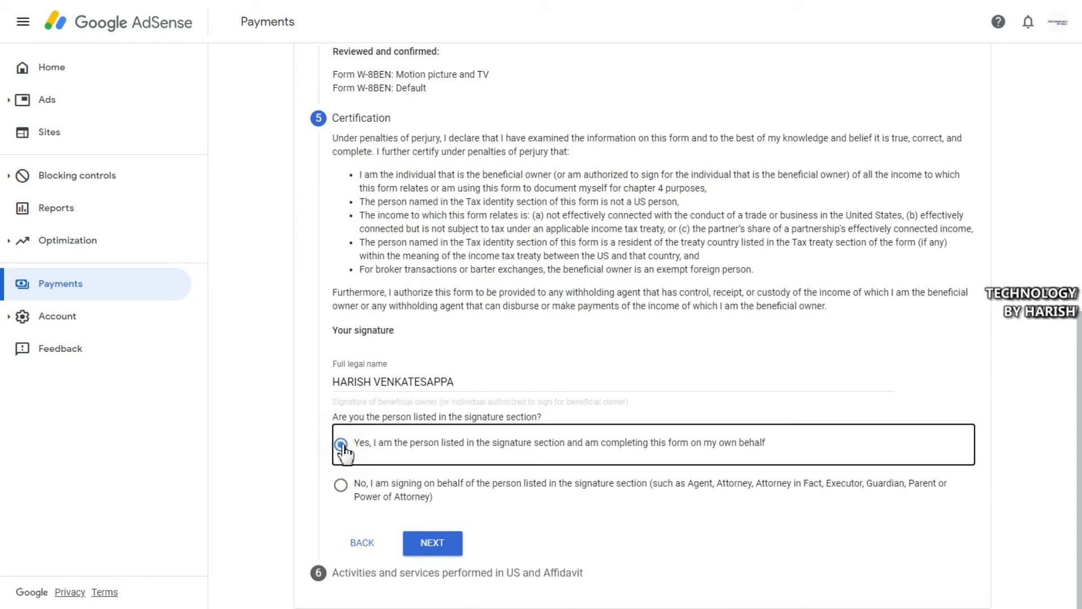
pyautogui.click(431, 544)
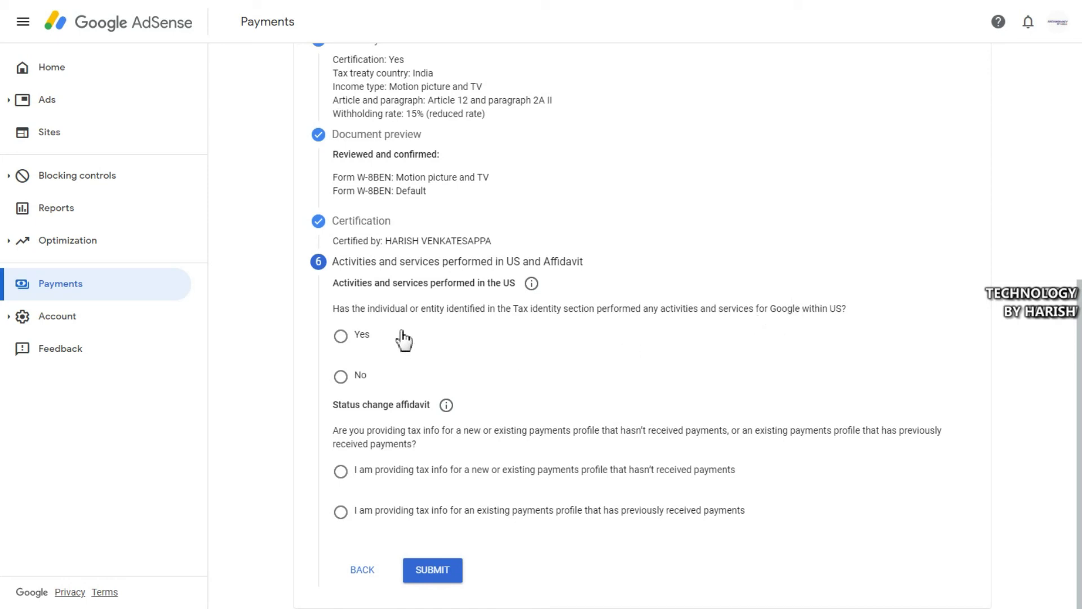
# Answer No to activities performed for Google within the US and certify that services are performed solely outside the US
pyautogui.click(341, 378)
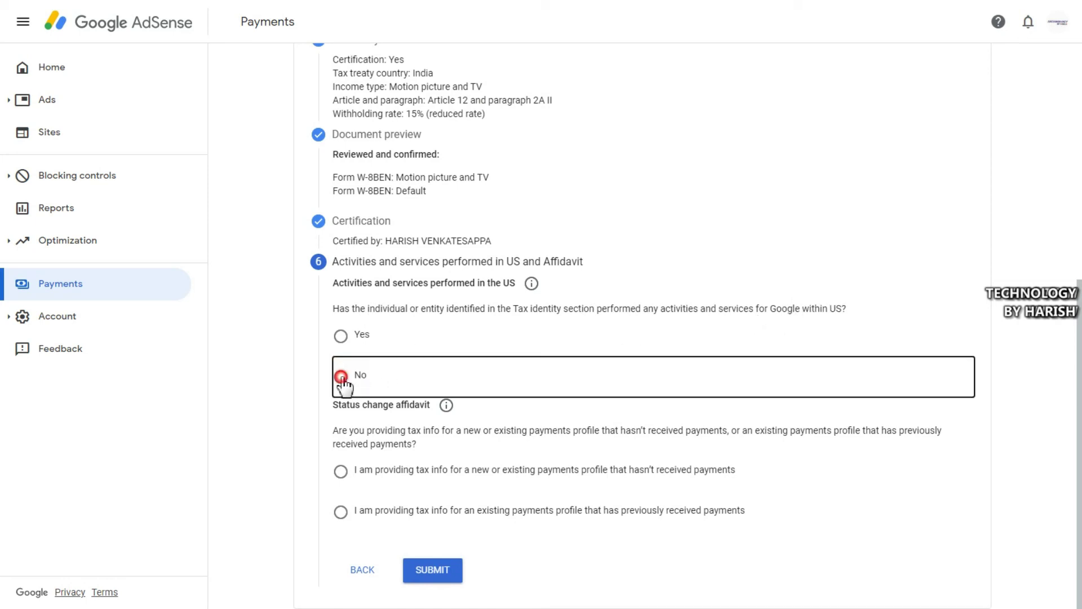
pyautogui.click(357, 411)
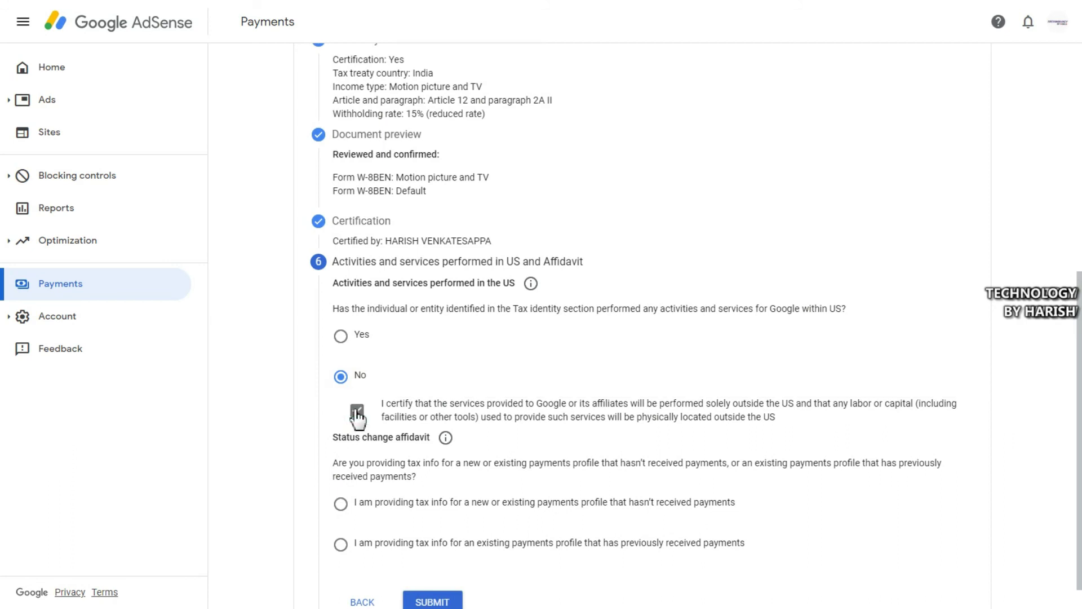
pyautogui.scroll(-1, 383, 416)
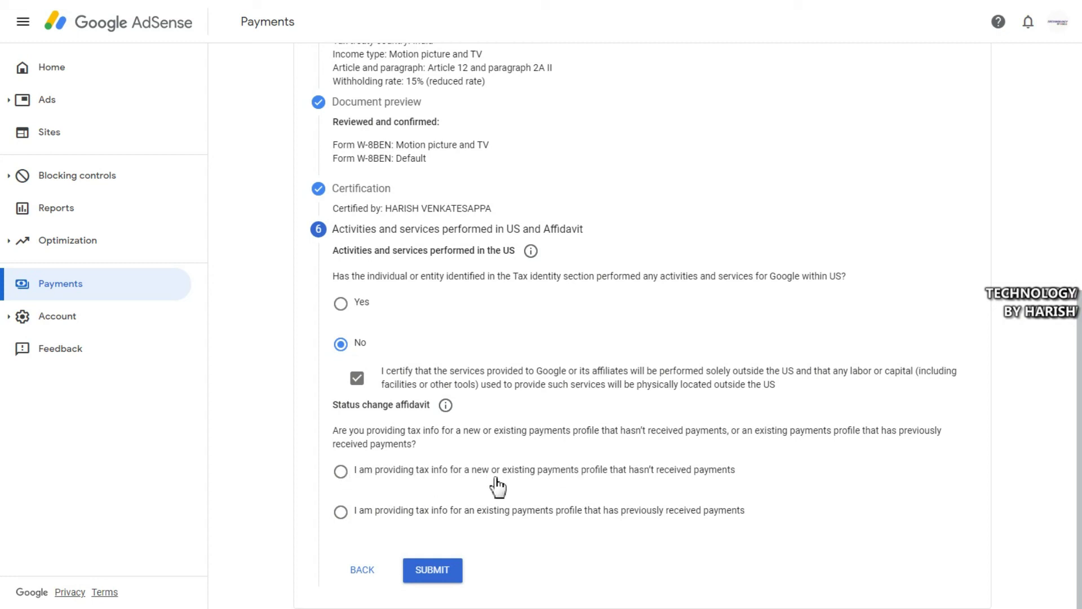
pyautogui.click(341, 473)
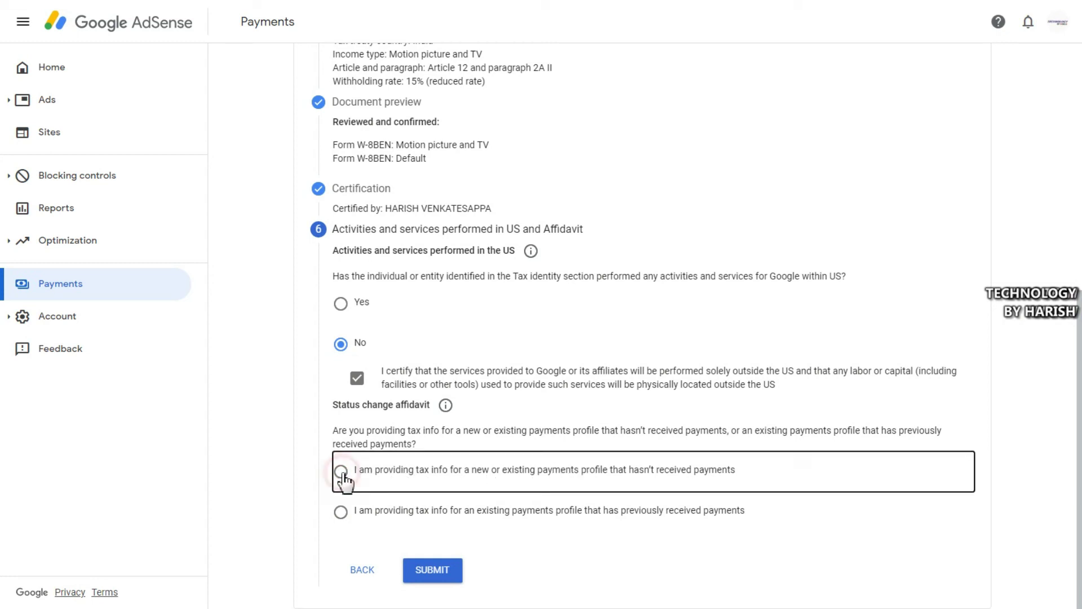
pyautogui.click(341, 514)
pyautogui.scroll(-2, 358, 509)
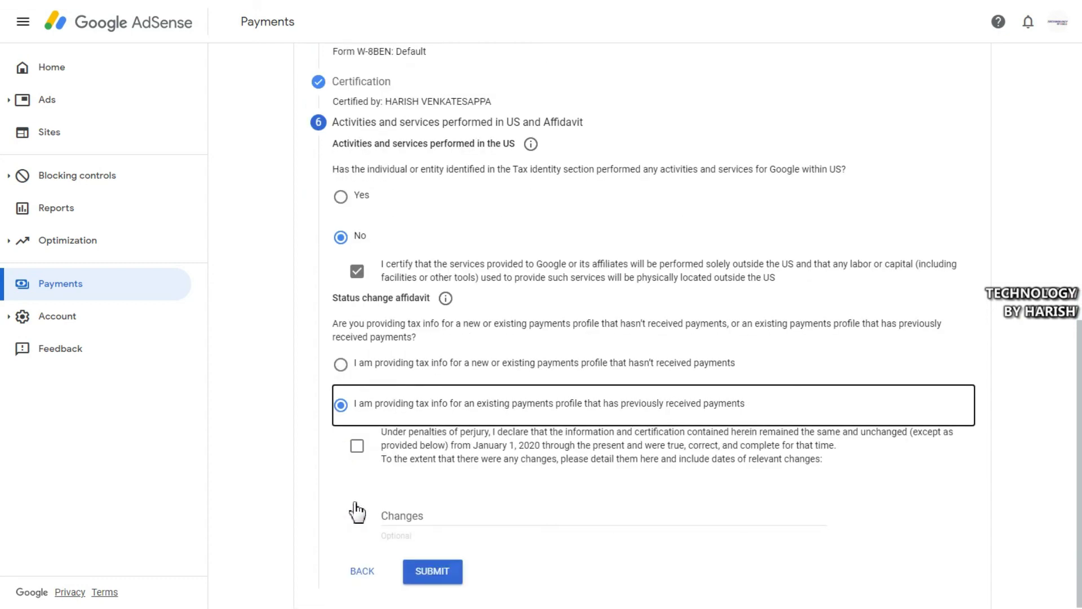
pyautogui.click(399, 515)
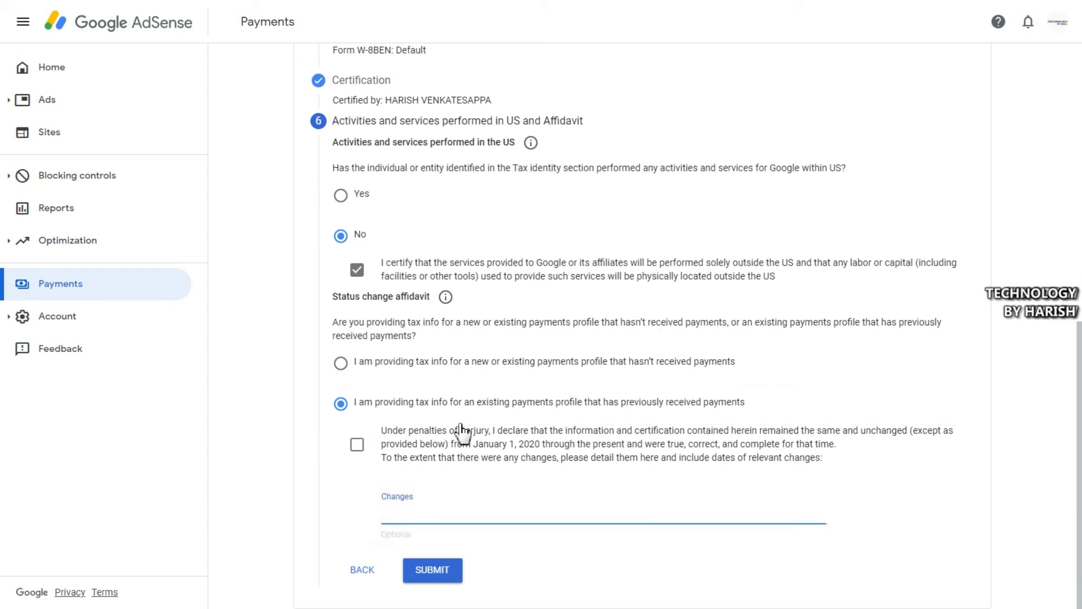
# Declare a new or existing payments profile that hasn't received payments in the status change affidavit and submit the tax form
pyautogui.click(340, 363)
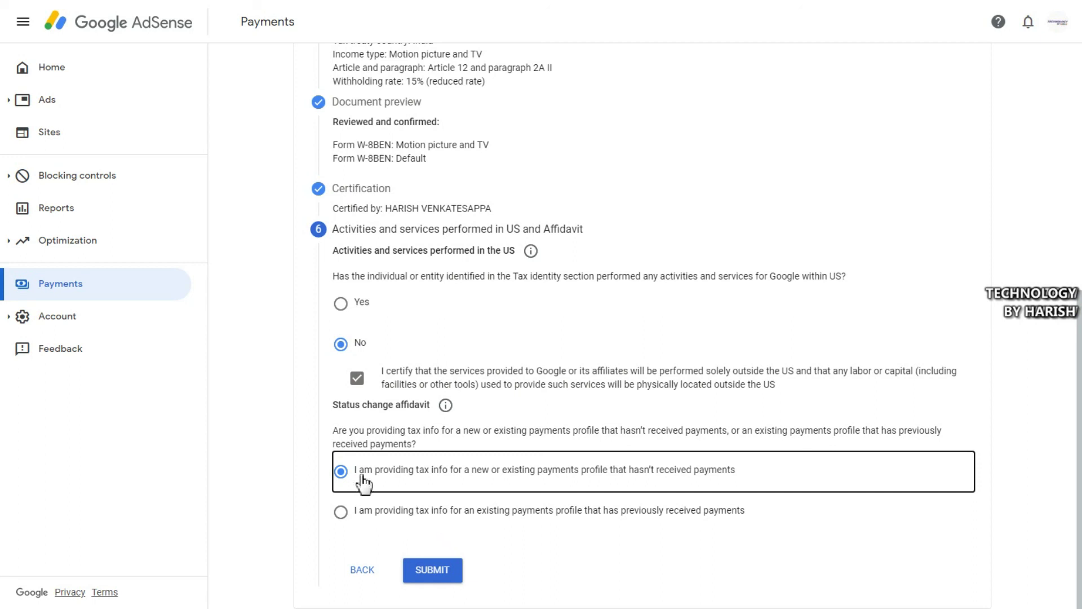
pyautogui.click(442, 572)
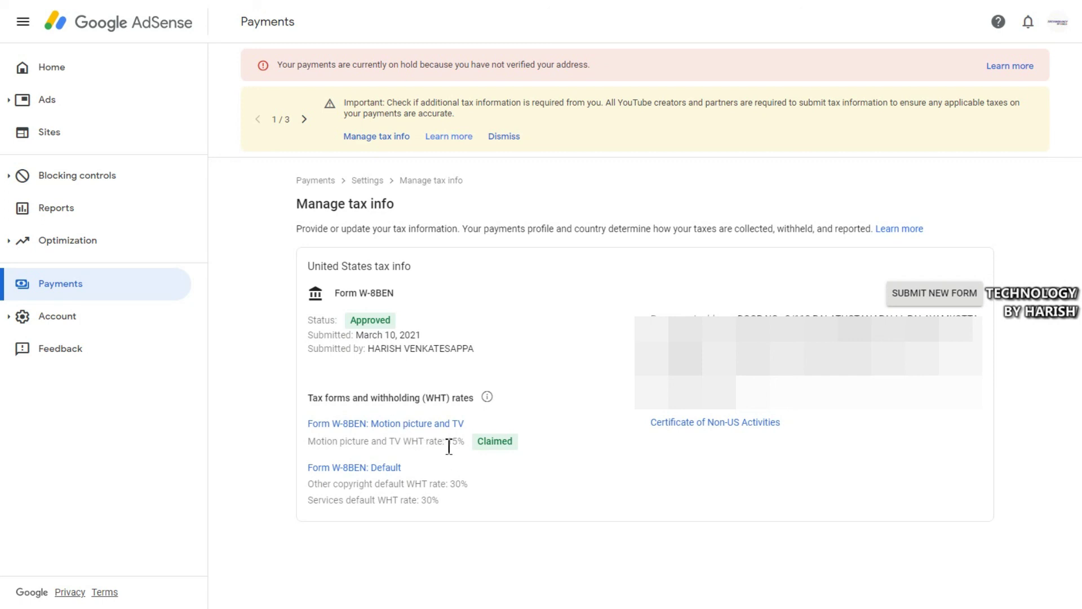
# Examine the withholding rate claimed for Motion picture and TV in the submitted United States tax info
pyautogui.moveTo(449, 445); pyautogui.dragTo(460, 445)
pyautogui.click(456, 446)
pyautogui.moveTo(449, 442); pyautogui.dragTo(465, 441)
pyautogui.click(460, 442)
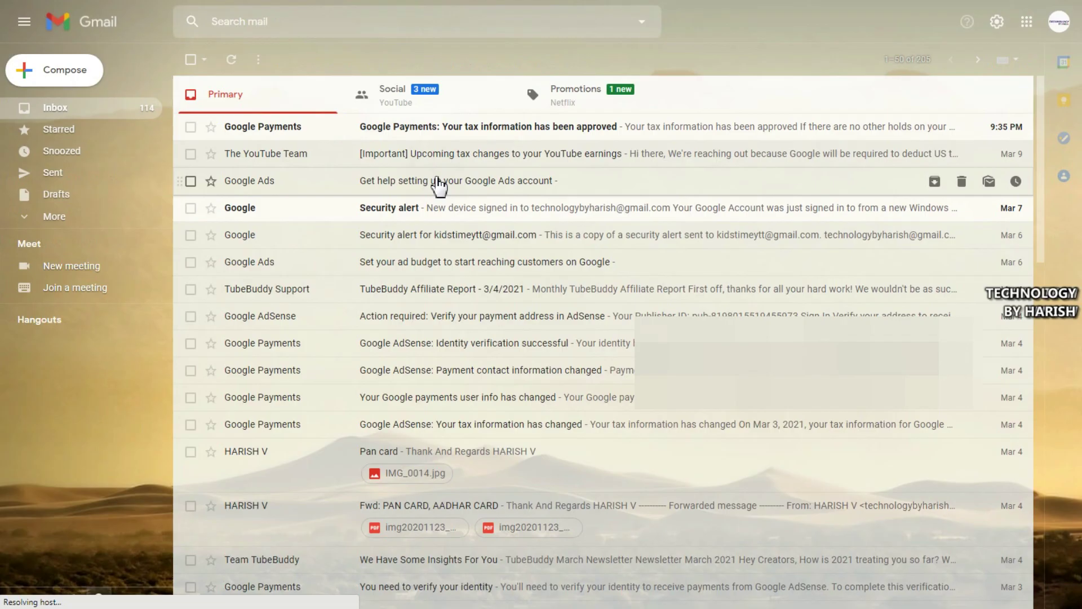
# Switch to the Gmail inbox and open the Google Payments email about the tax information approval
pyautogui.click(422, 131)
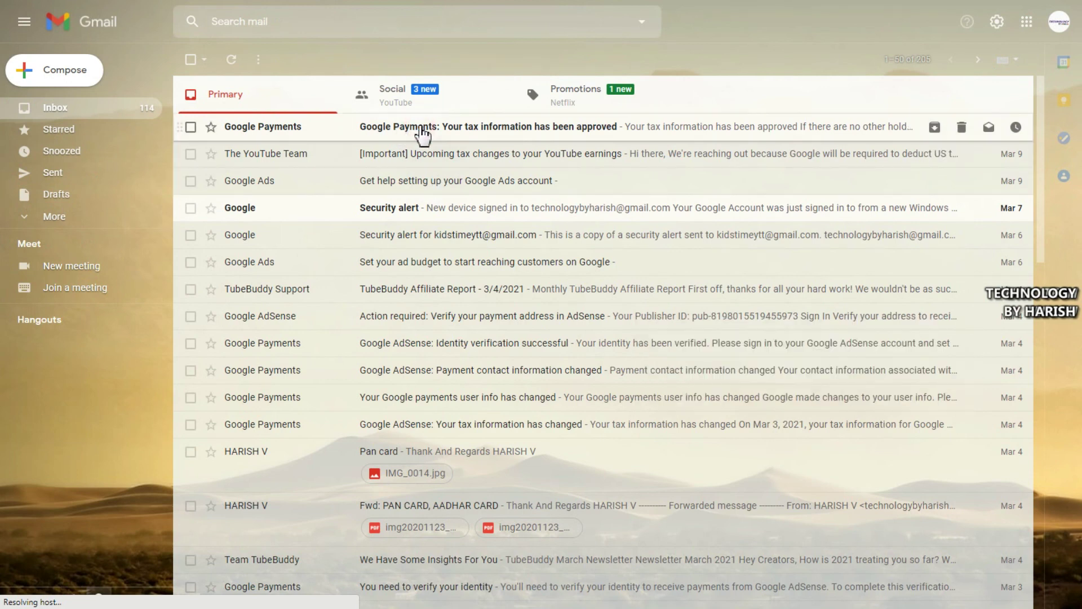